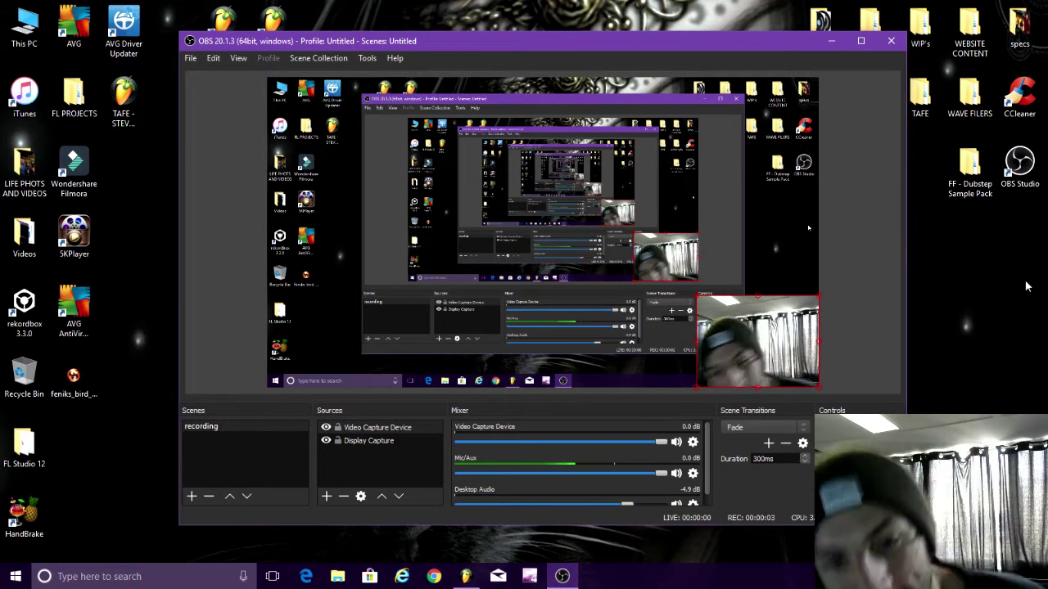
- Switch to FL Studio and add reFX Nexus from the plugin database to the channel rack
{"action": "left_click", "coordinate": [466, 576]}
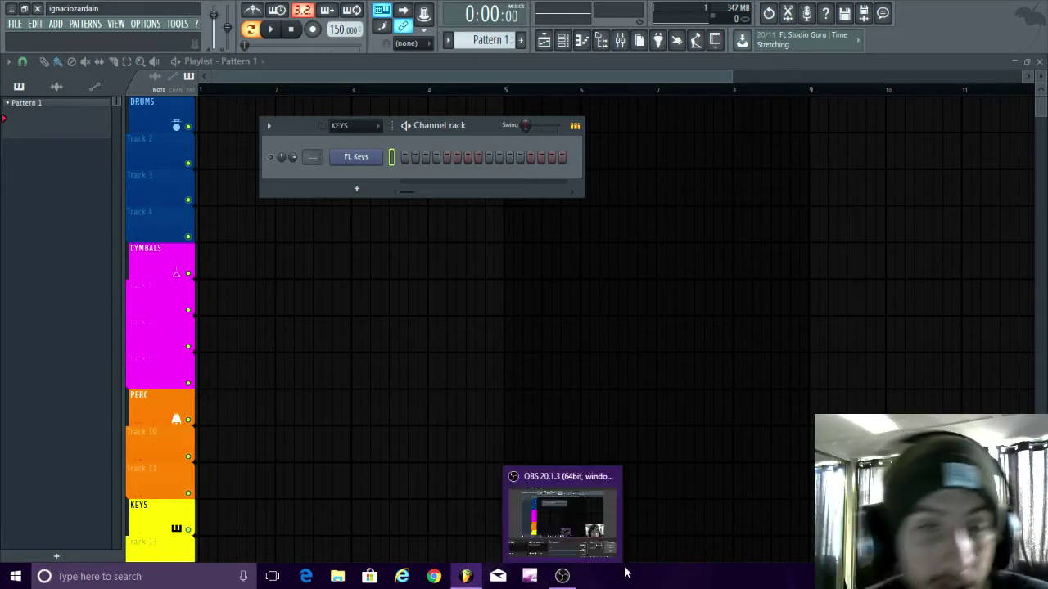
{"action": "left_click_drag", "start_coordinate": [488, 124], "coordinate": [574, 177]}
{"action": "key", "text": "alt+F8"}
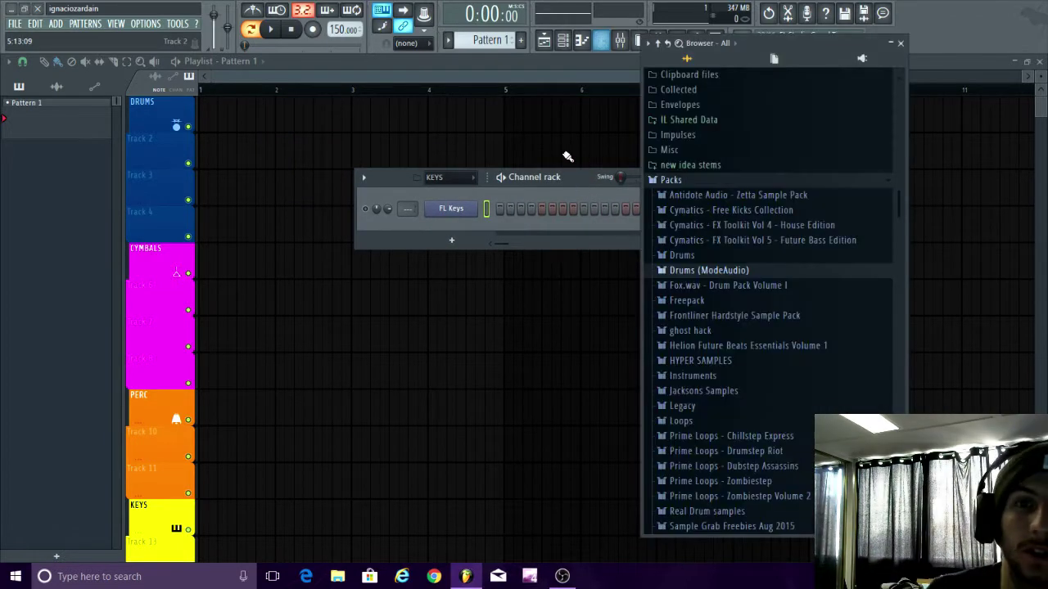
{"action": "left_click", "coordinate": [841, 62]}
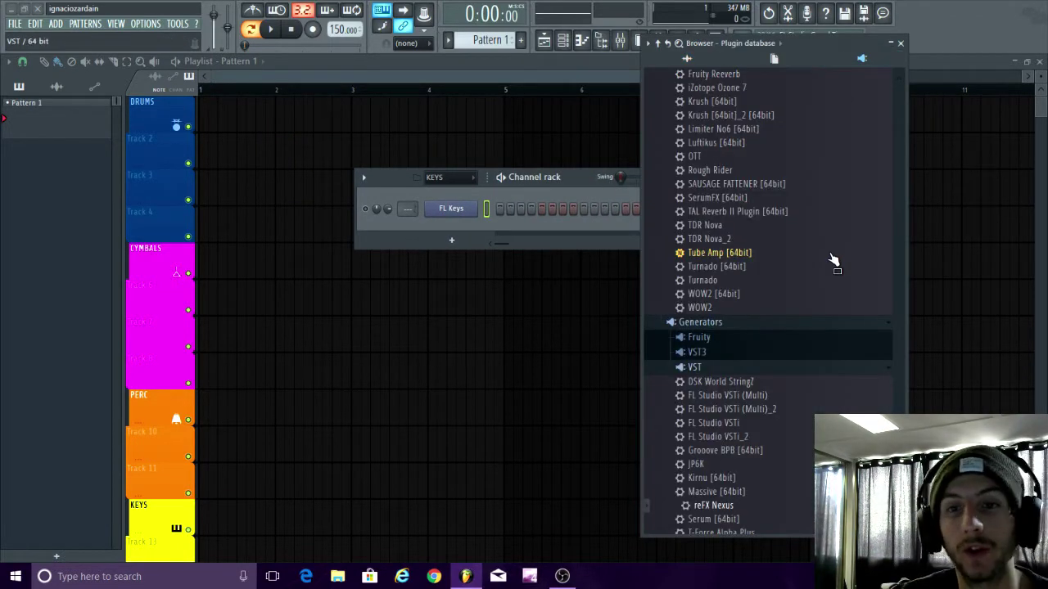
{"action": "left_click_drag", "start_coordinate": [724, 505], "coordinate": [454, 226]}
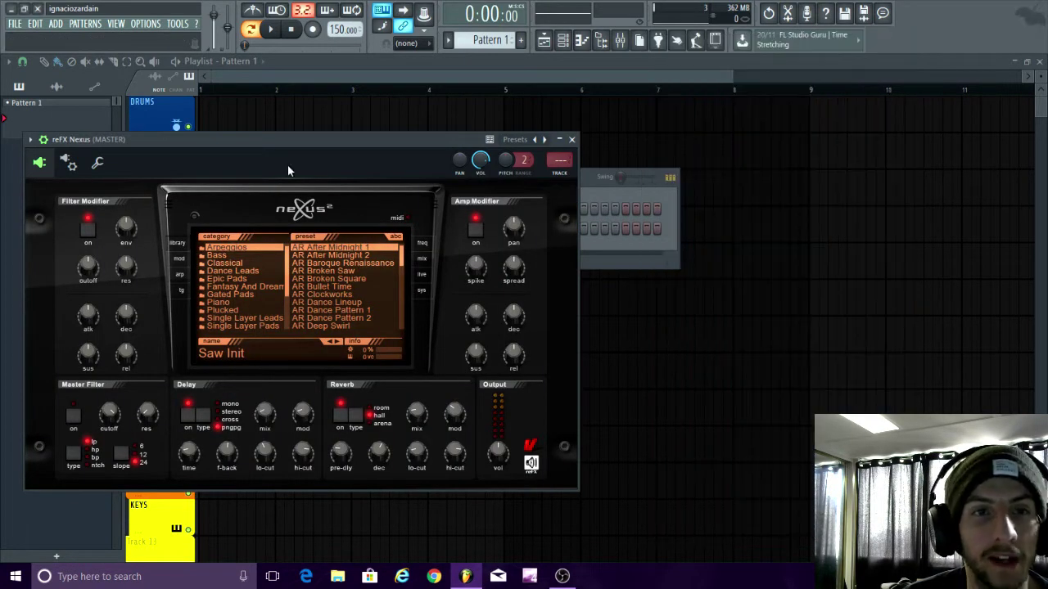
{"action": "left_click_drag", "start_coordinate": [299, 143], "coordinate": [560, 104]}
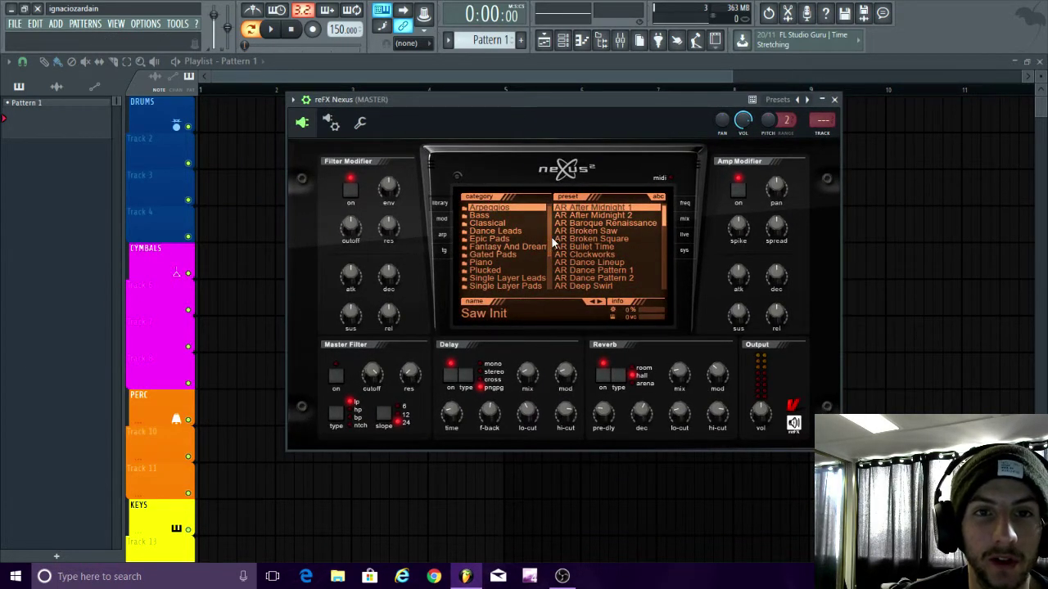
- Load the PD Chimes in Space preset from the Epic Pads category in Nexus
{"action": "left_click_drag", "start_coordinate": [551, 212], "coordinate": [525, 176]}
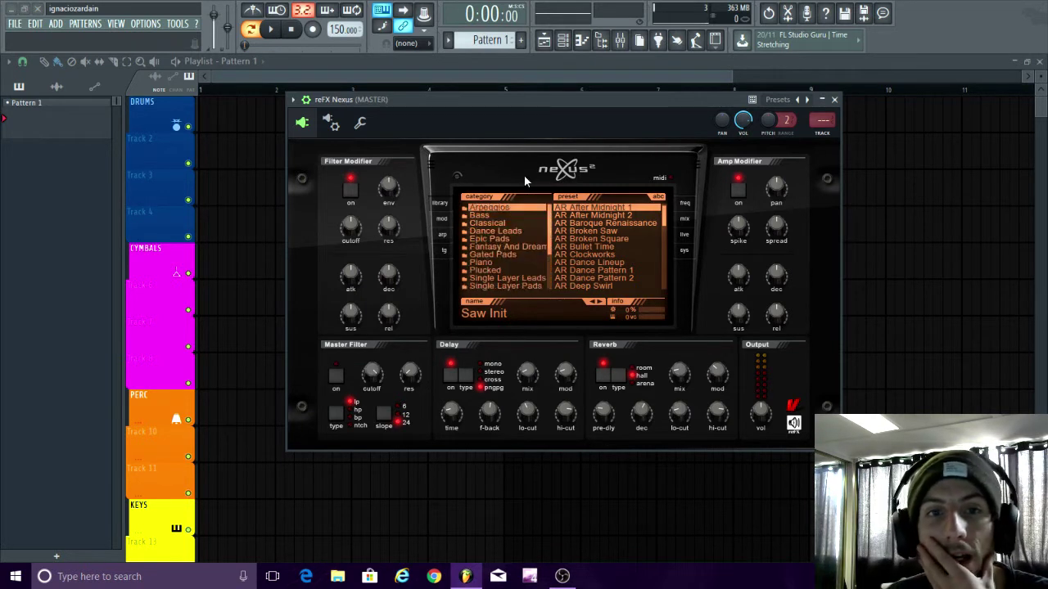
{"action": "left_click", "coordinate": [500, 237]}
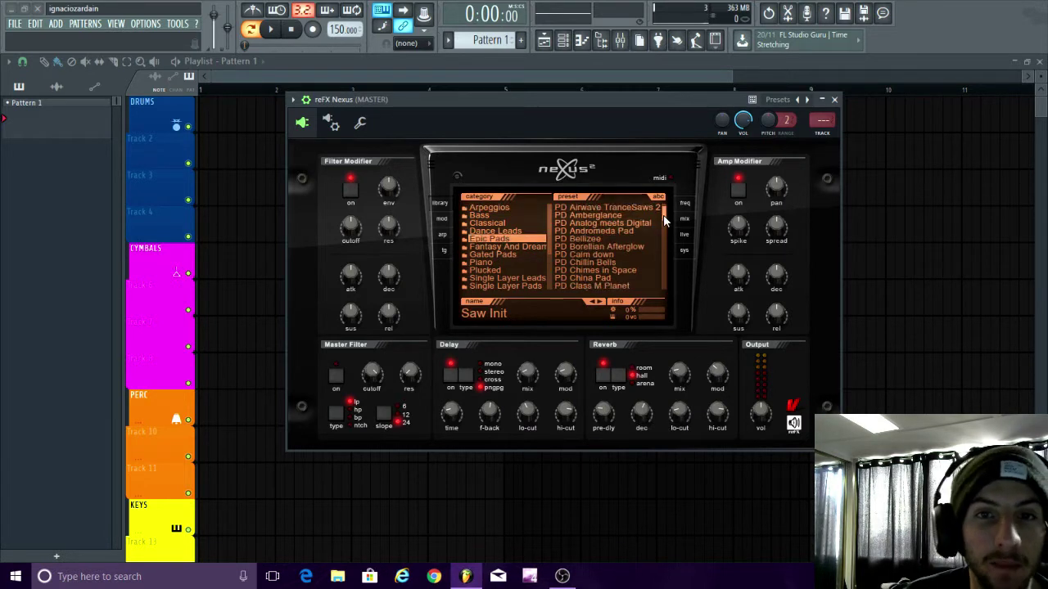
{"action": "mouse_move", "coordinate": [663, 215]}
{"action": "left_mouse_down"}
{"action": "mouse_move", "coordinate": [664, 236]}
{"action": "mouse_move", "coordinate": [659, 225]}
{"action": "left_mouse_up"}
{"action": "left_click", "coordinate": [594, 215]}
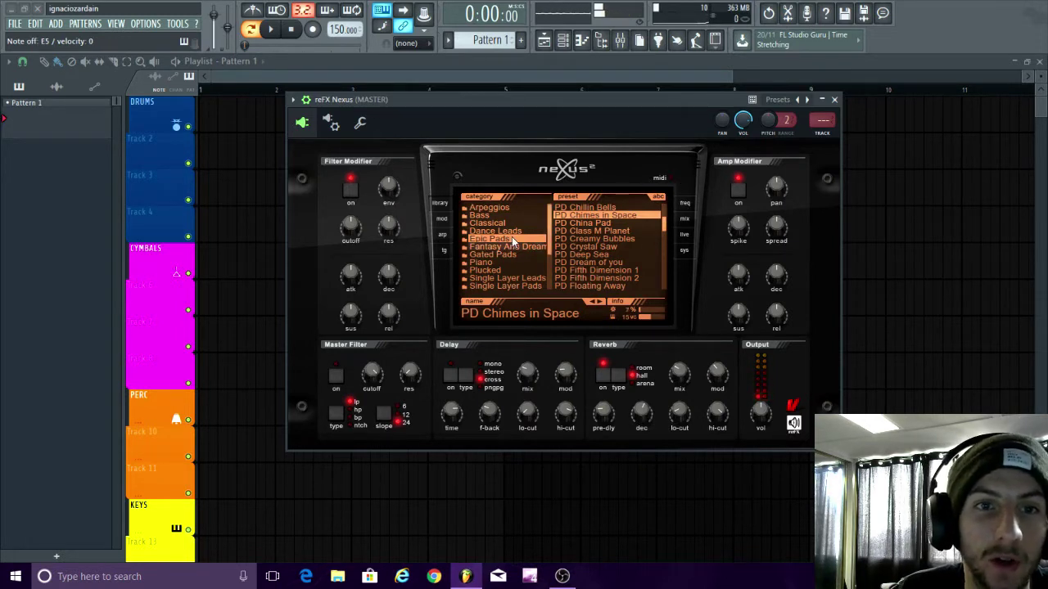
- Set the Nexus arpeggiator length to 8, raising steps 2 and 6 and lowering steps 3, 5 and 7
{"action": "left_click", "coordinate": [442, 236]}
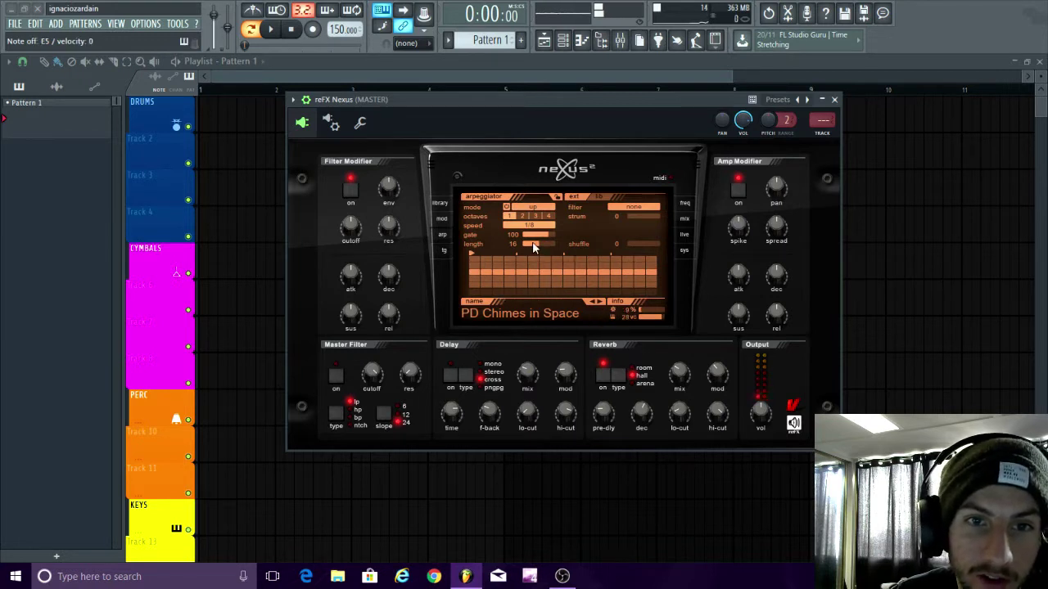
{"action": "left_click_drag", "start_coordinate": [532, 248], "coordinate": [500, 260]}
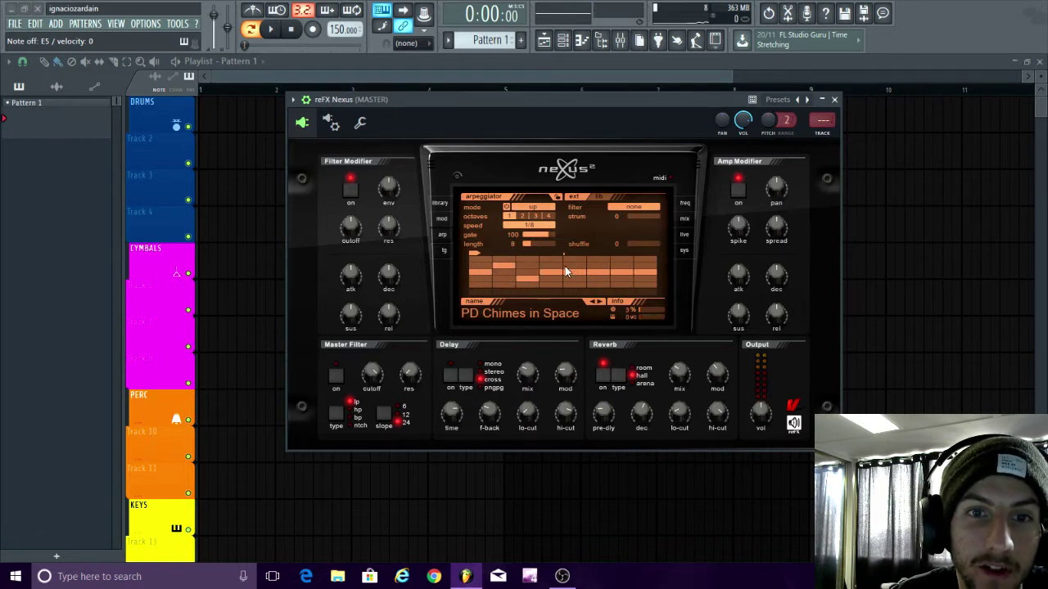
{"action": "left_click", "coordinate": [598, 266]}
{"action": "left_click", "coordinate": [616, 280]}
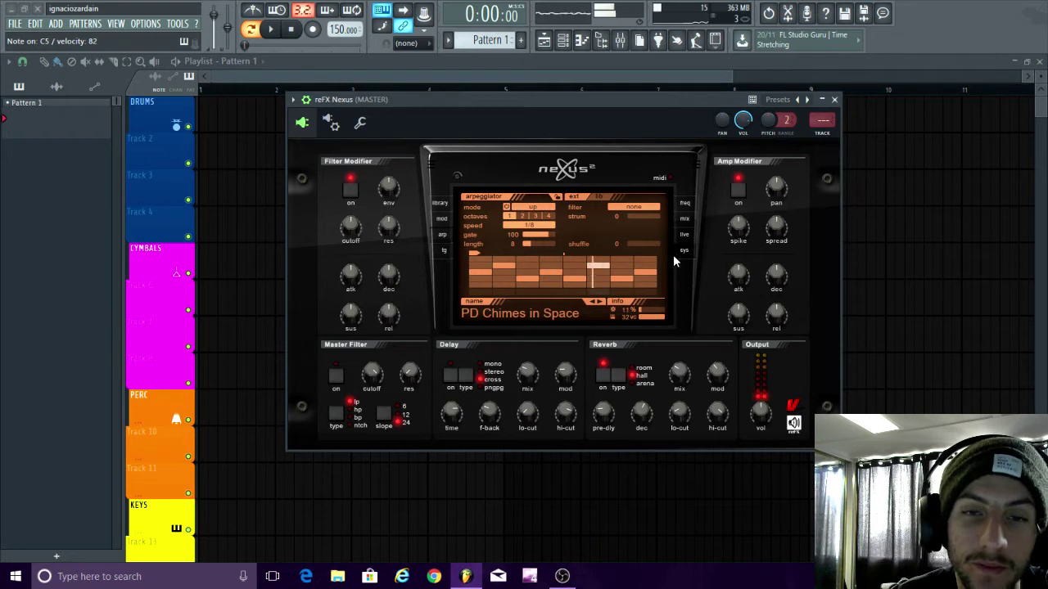
- Try the arpeggiator with a speed of 1/16 and the down mode
{"action": "left_click", "coordinate": [540, 230]}
{"action": "left_click", "coordinate": [534, 265]}
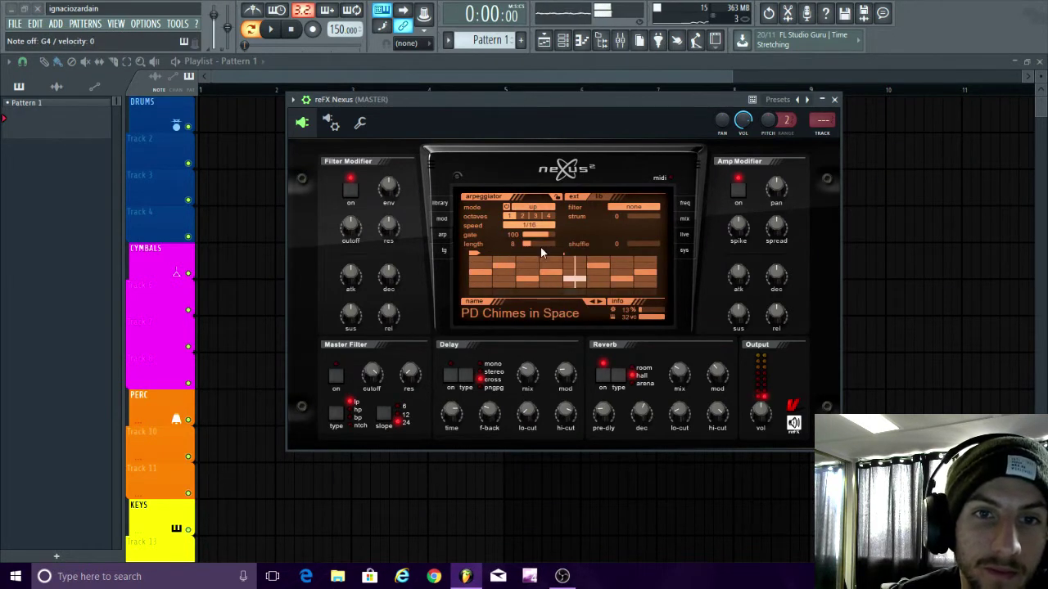
{"action": "left_click", "coordinate": [533, 206]}
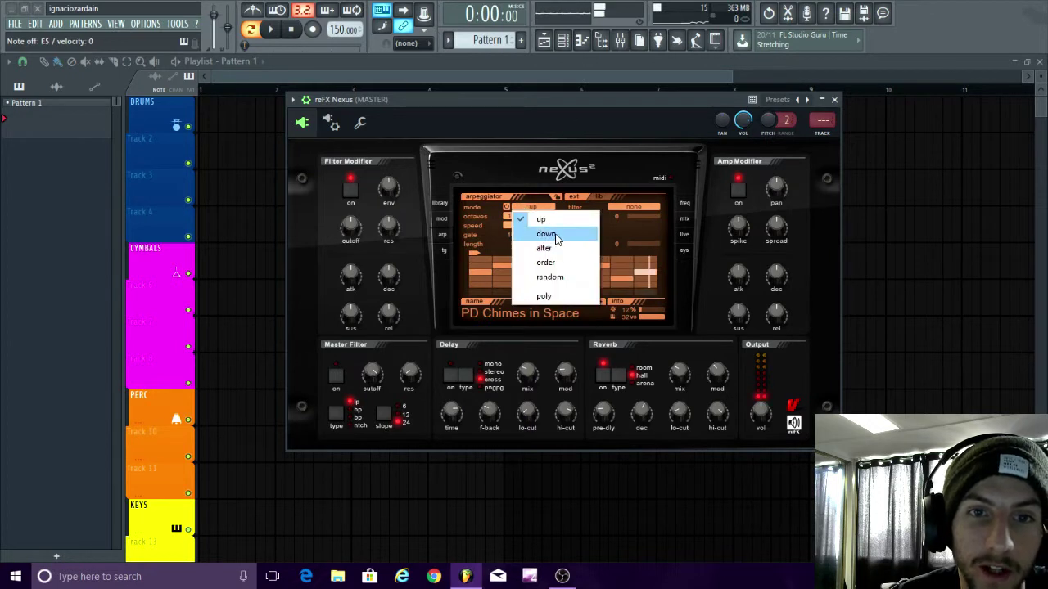
{"action": "left_click", "coordinate": [550, 235]}
- Set the arpeggiator speed to 1/4, try the alter mode, and return the mode to up
{"action": "left_click", "coordinate": [530, 230]}
{"action": "left_click", "coordinate": [530, 283]}
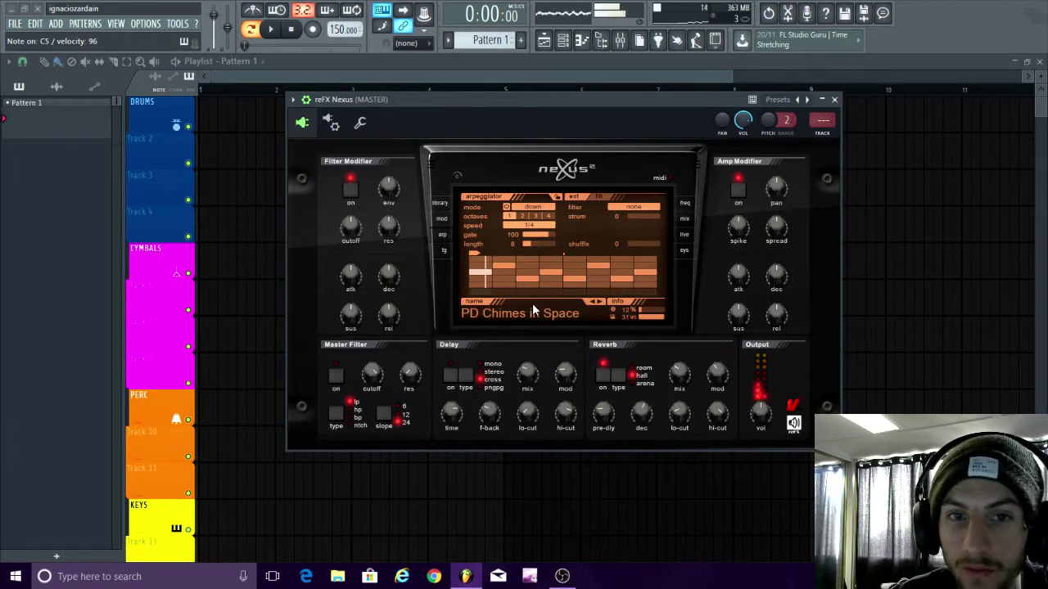
{"action": "left_click", "coordinate": [531, 208]}
{"action": "left_click", "coordinate": [562, 240]}
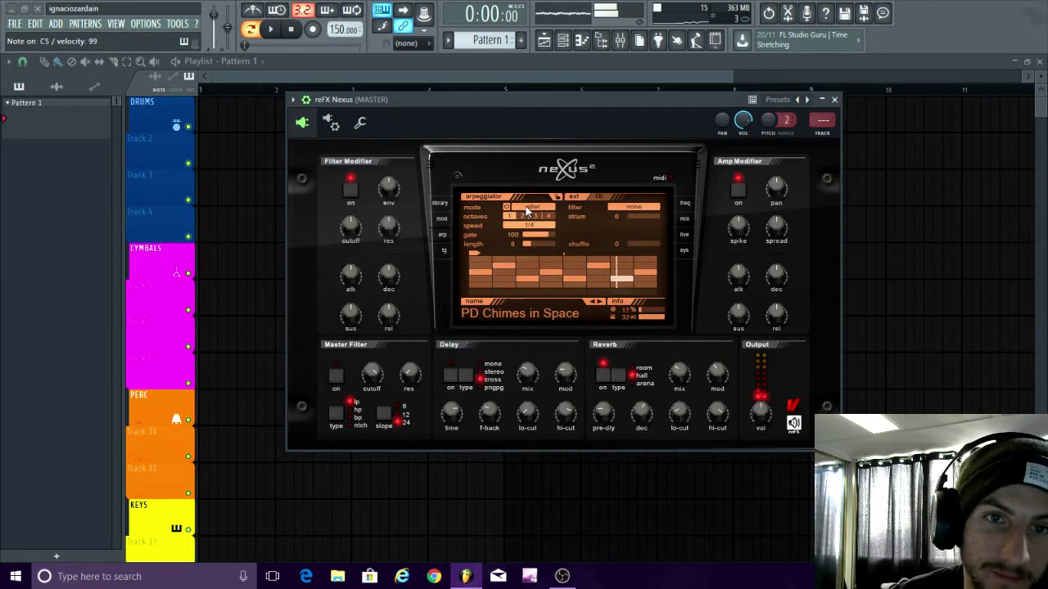
{"action": "left_click", "coordinate": [528, 207]}
{"action": "left_click", "coordinate": [533, 218]}
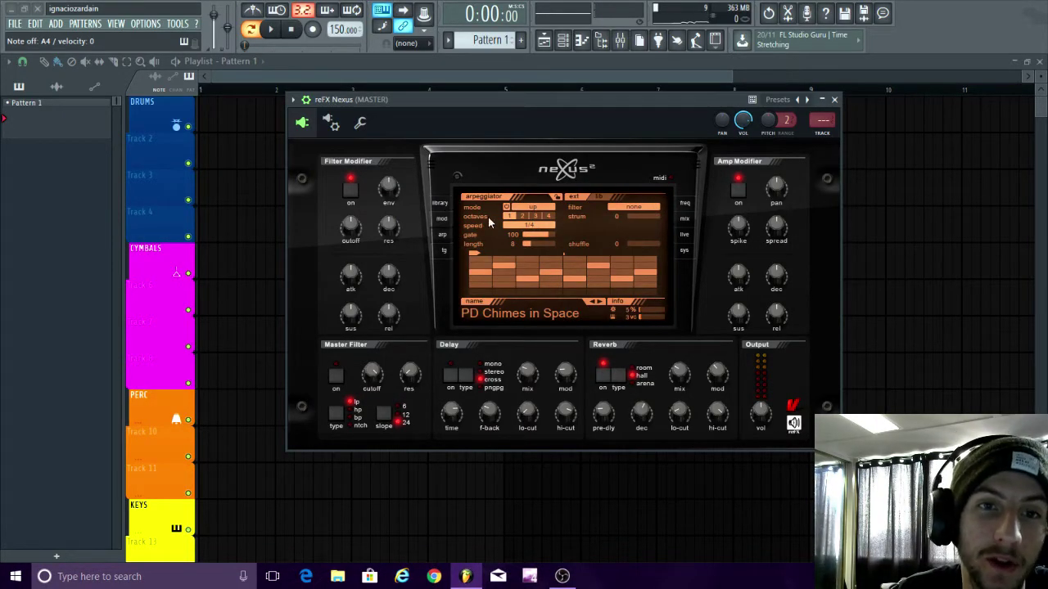
- Return to the Nexus preset library and switch off the delay and reverb effects
{"action": "left_click", "coordinate": [449, 204]}
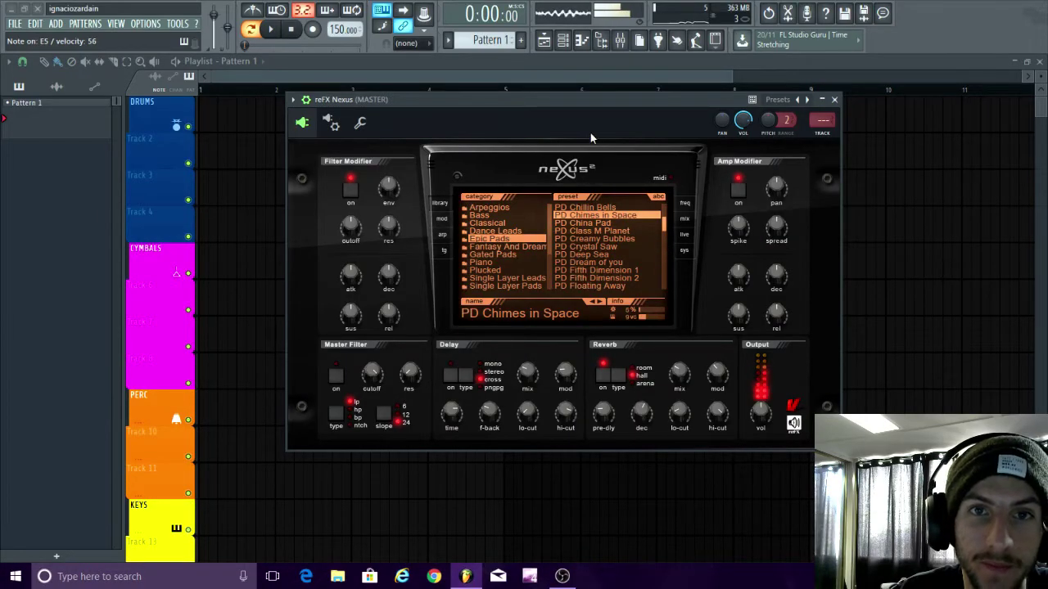
{"action": "left_click_drag", "start_coordinate": [577, 128], "coordinate": [567, 88]}
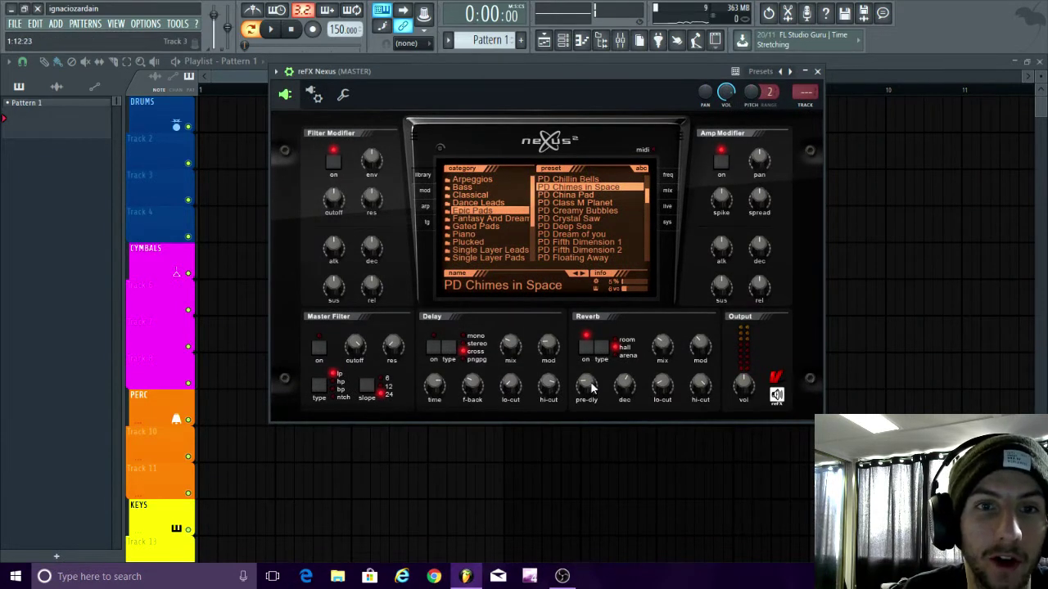
{"action": "left_click", "coordinate": [586, 350]}
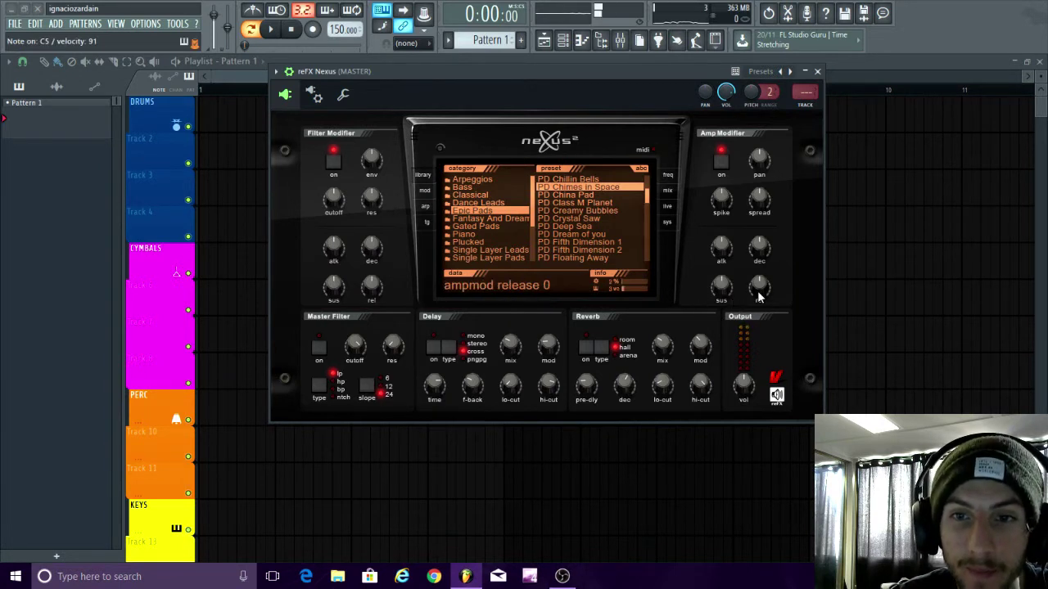
- Reduce the amp modifier's release to -57, lower its decay, and play a few notes to test the sound
{"action": "left_click_drag", "start_coordinate": [759, 288], "coordinate": [748, 316]}
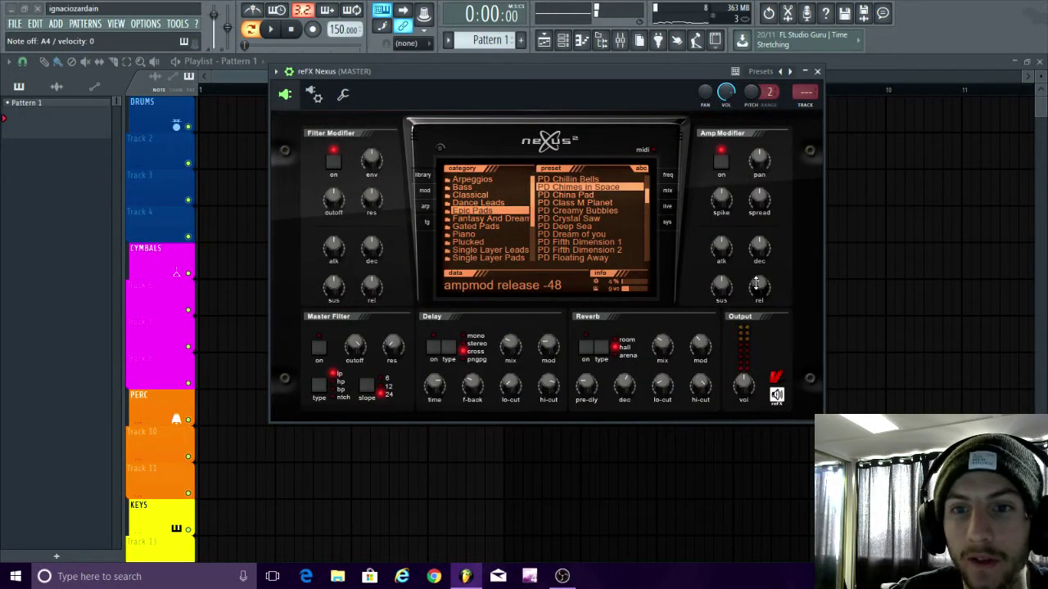
{"action": "left_click_drag", "start_coordinate": [756, 283], "coordinate": [755, 289]}
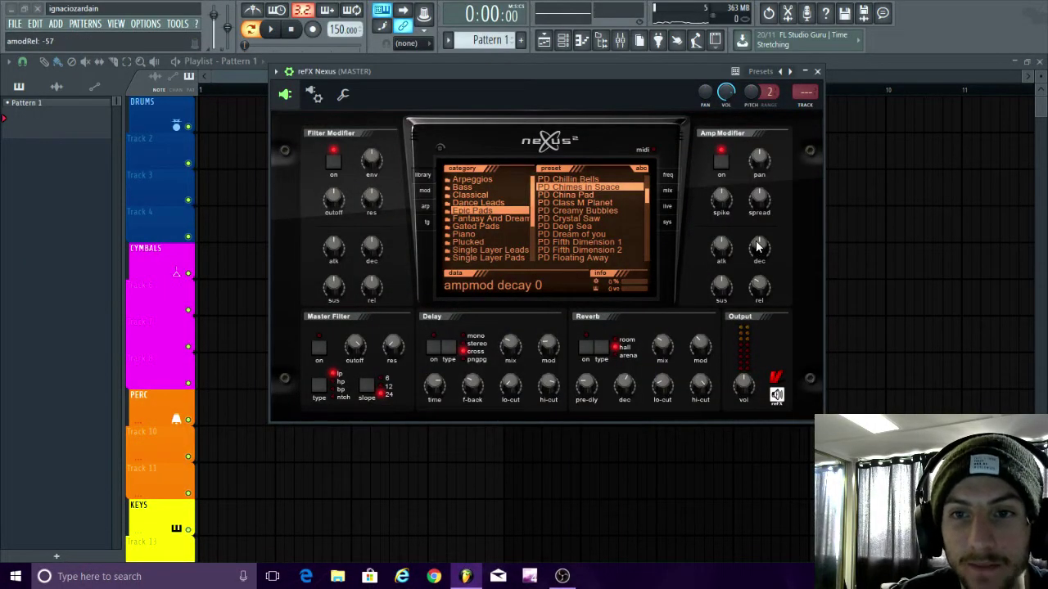
{"action": "left_click_drag", "start_coordinate": [758, 245], "coordinate": [754, 291]}
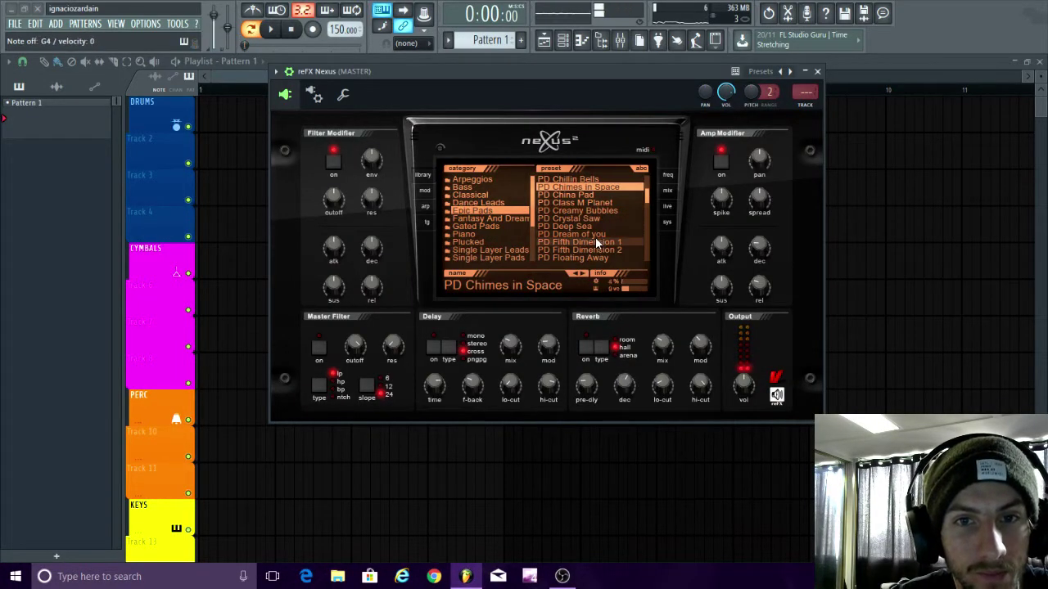
{"action": "key", "text": "w"}
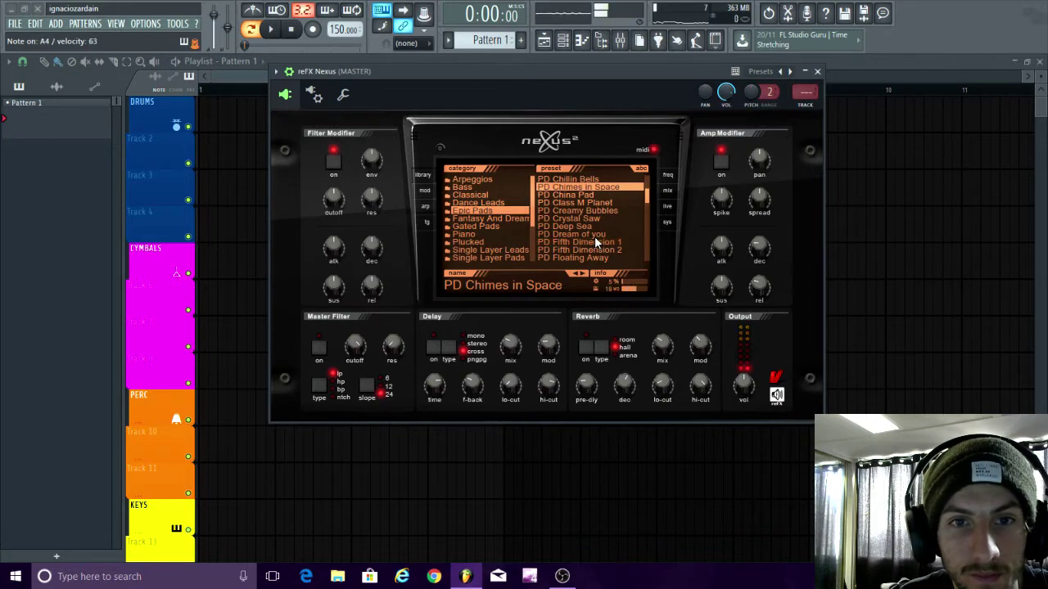
{"action": "key", "text": "w"}
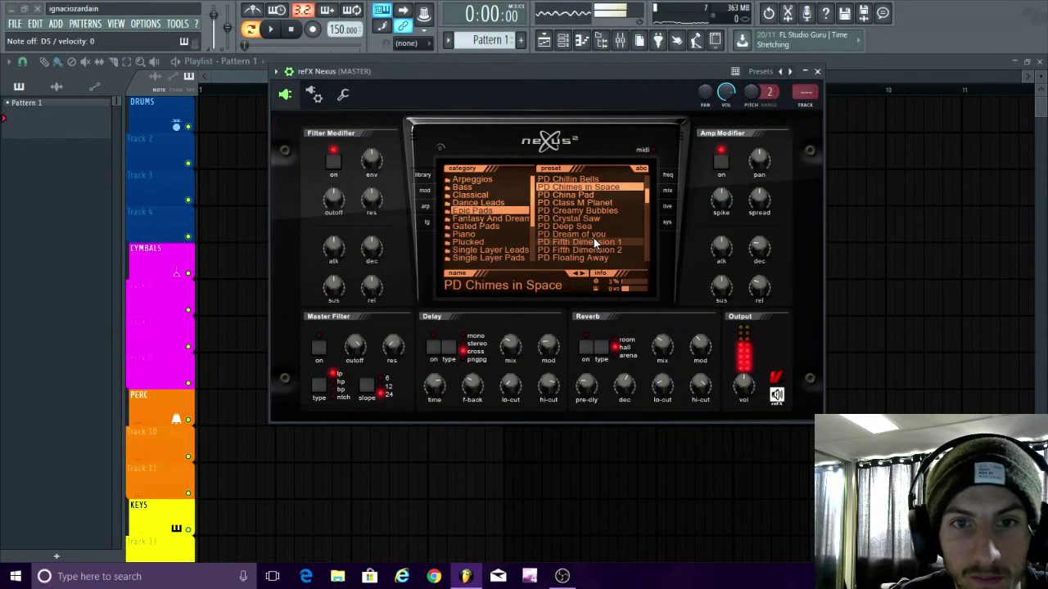
{"action": "key", "text": "q"}
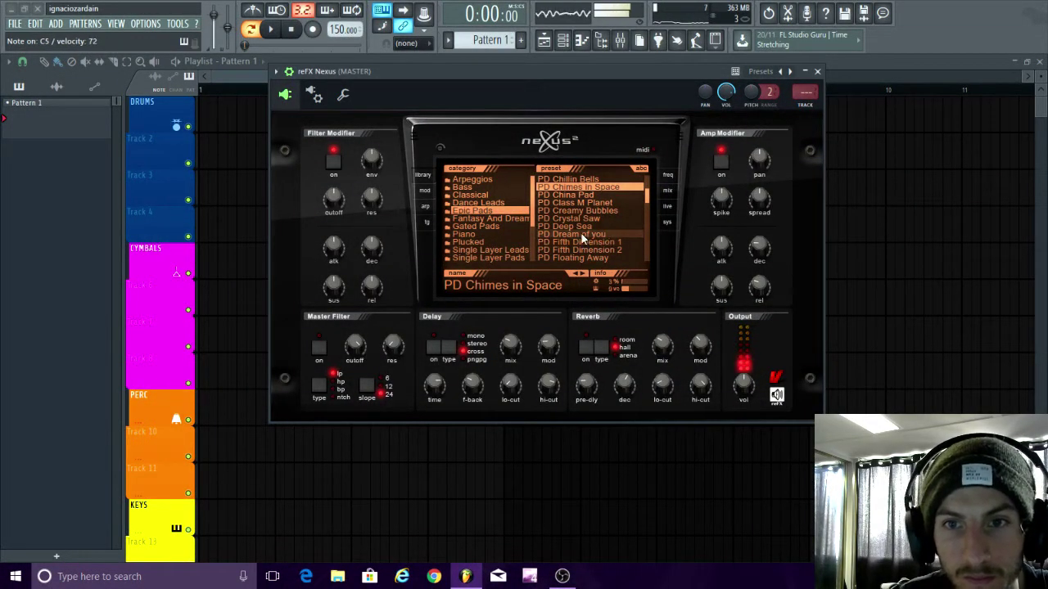
{"action": "key", "text": "n"}
{"action": "mouse_move", "coordinate": [751, 251]}
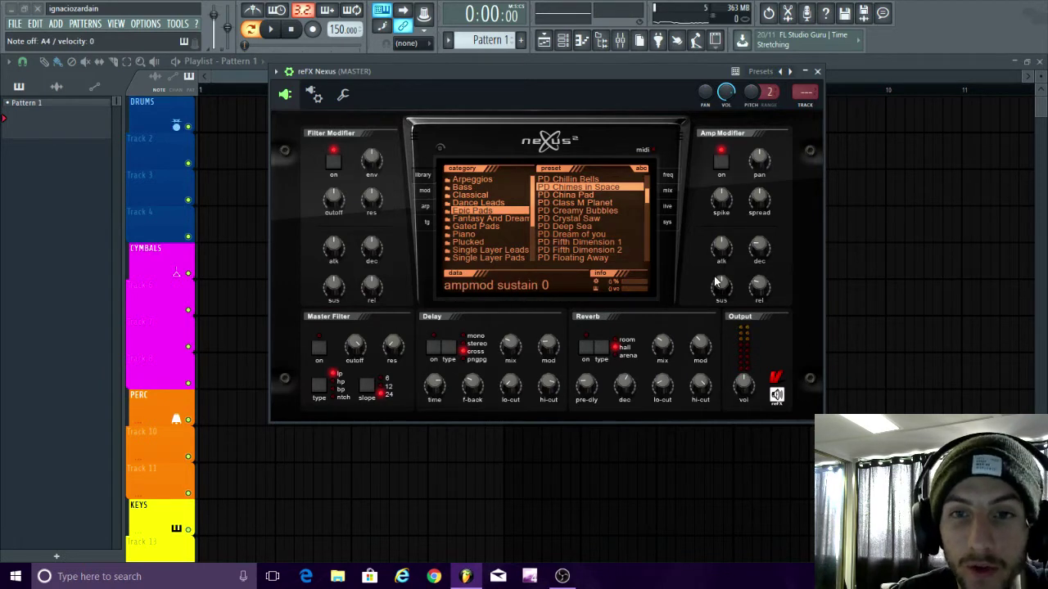
- Open the piano roll for reFX Nexus and place rising two-step notes A4, C5, D5 and E5 from bar 1
{"action": "left_click", "coordinate": [571, 44]}
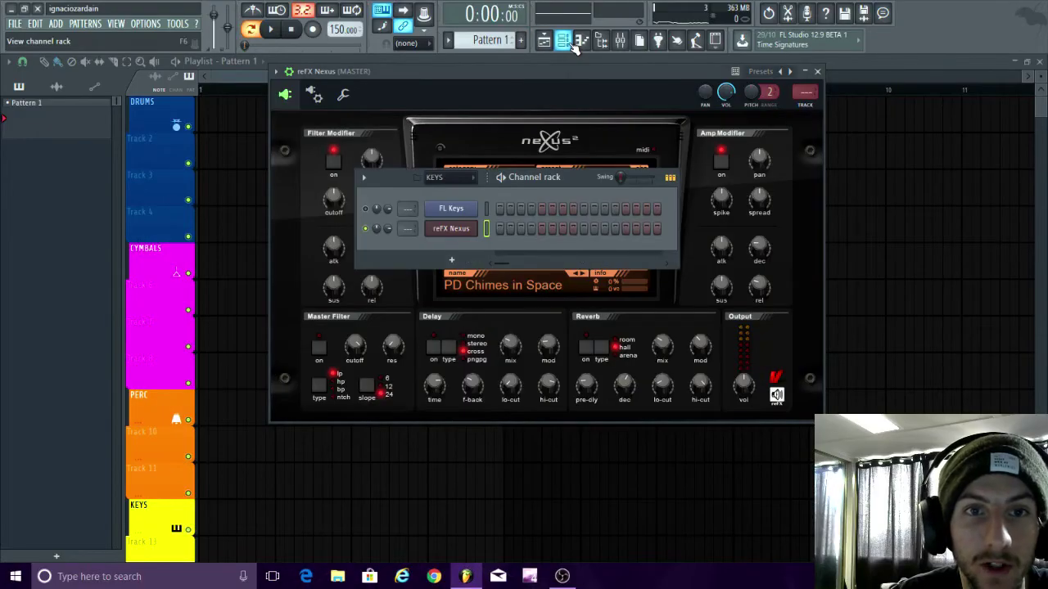
{"action": "right_click", "coordinate": [472, 233]}
{"action": "left_click", "coordinate": [495, 233]}
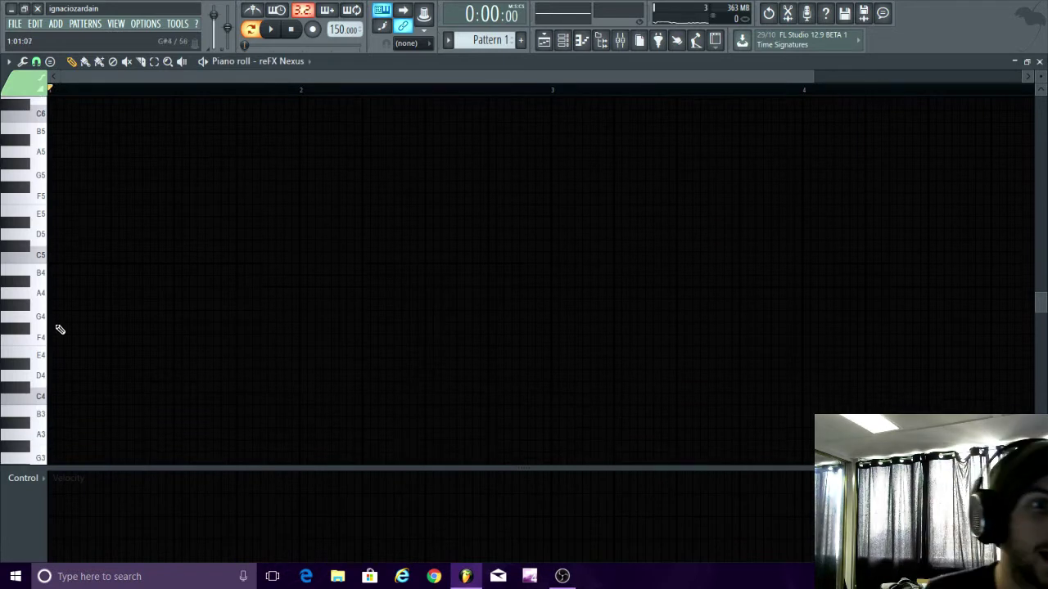
{"action": "left_click", "coordinate": [54, 316]}
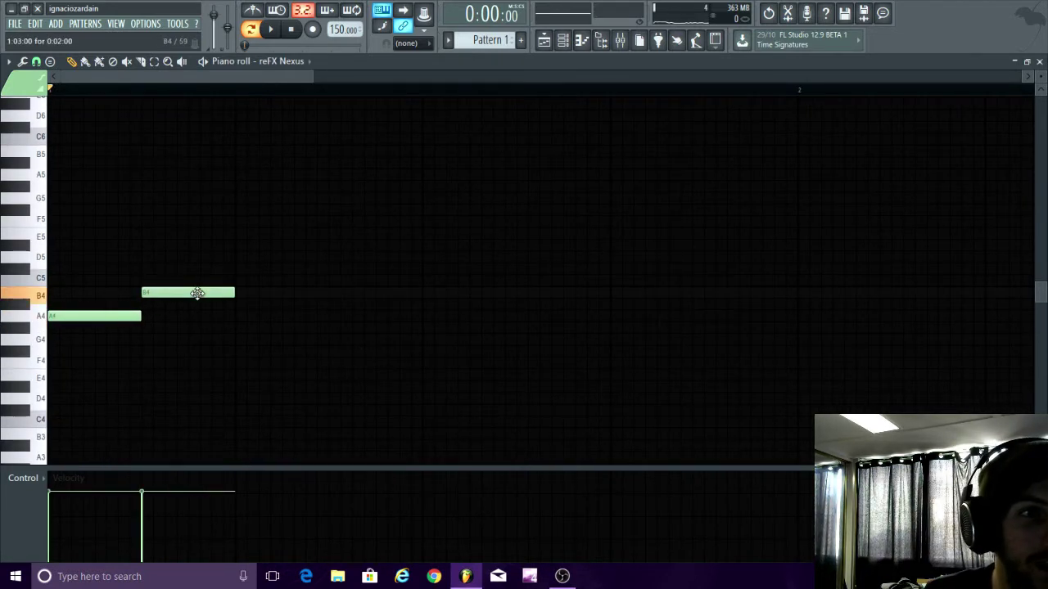
{"action": "left_click_drag", "start_coordinate": [197, 294], "coordinate": [189, 281]}
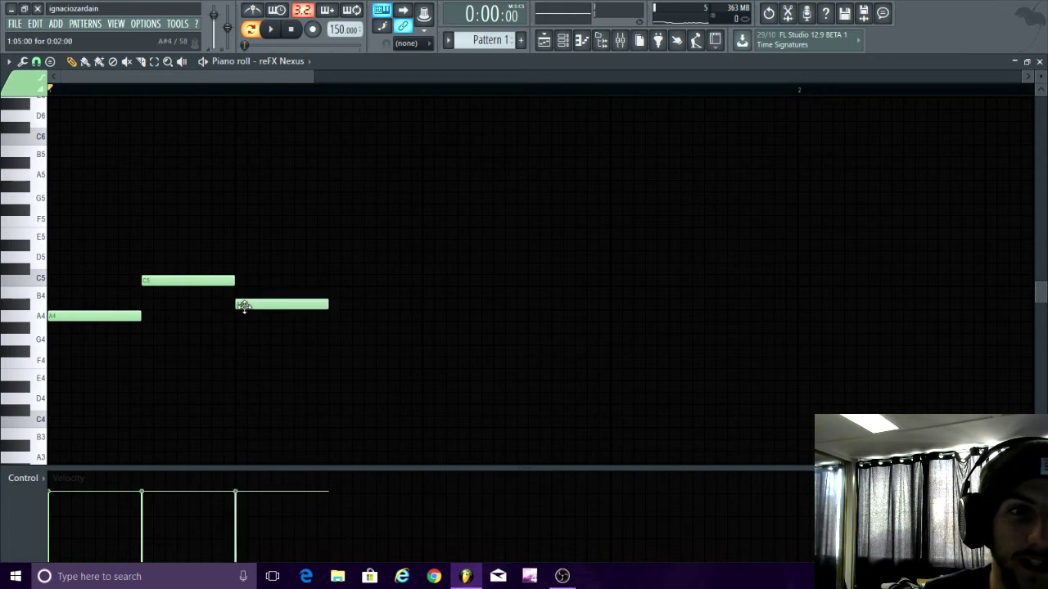
{"action": "left_click_drag", "start_coordinate": [280, 304], "coordinate": [280, 251]}
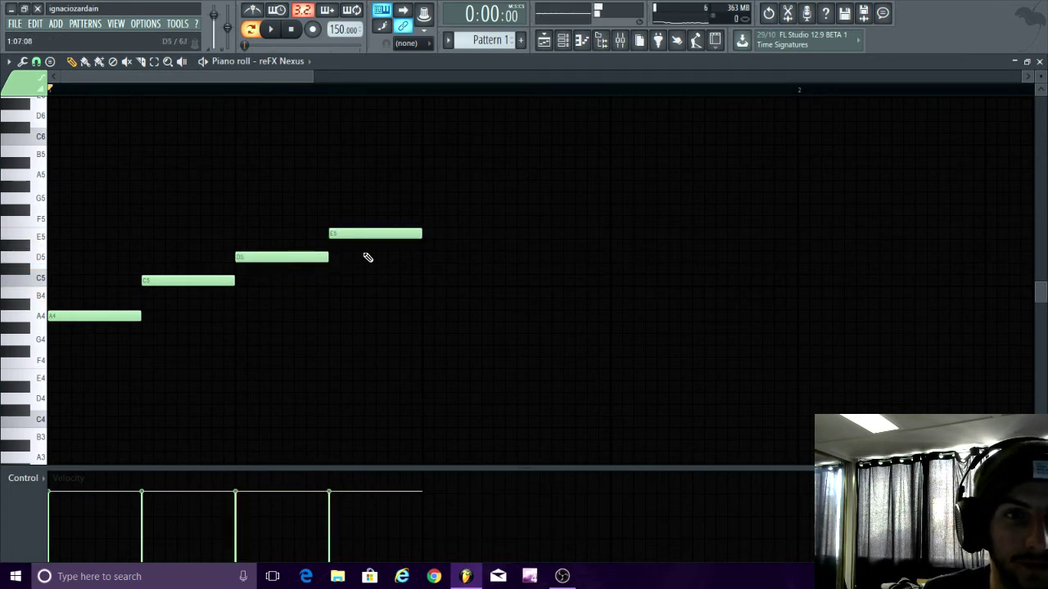
- Duplicate the four-note phrase until four copies fill two bars, and play the pattern back
{"action": "left_click", "coordinate": [273, 32]}
{"action": "key", "text": "space"}
{"action": "scroll", "coordinate": [270, 133], "scroll_direction": "down", "scroll_amount": 2}
{"action": "left_click_drag", "start_coordinate": [298, 352], "coordinate": [6, 189]}
{"action": "scroll", "coordinate": [259, 202], "scroll_direction": "down", "scroll_amount": 2}
{"action": "key", "text": "ctrl+b"}
{"action": "key", "text": "ctrl+b"}
{"action": "key", "text": "space"}
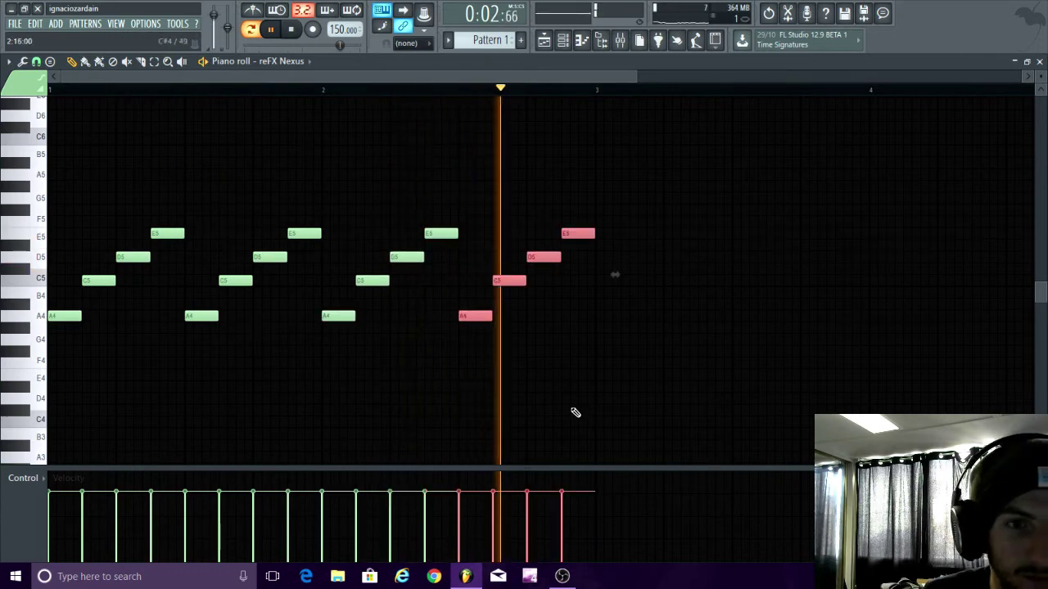
{"action": "key", "text": "space"}
{"action": "scroll", "coordinate": [429, 316], "scroll_direction": "up", "scroll_amount": 2}
{"action": "key", "text": "space"}
- Flip the selected last four-note phrase horizontally so it descends from E5 to A4
{"action": "left_click", "coordinate": [10, 62]}
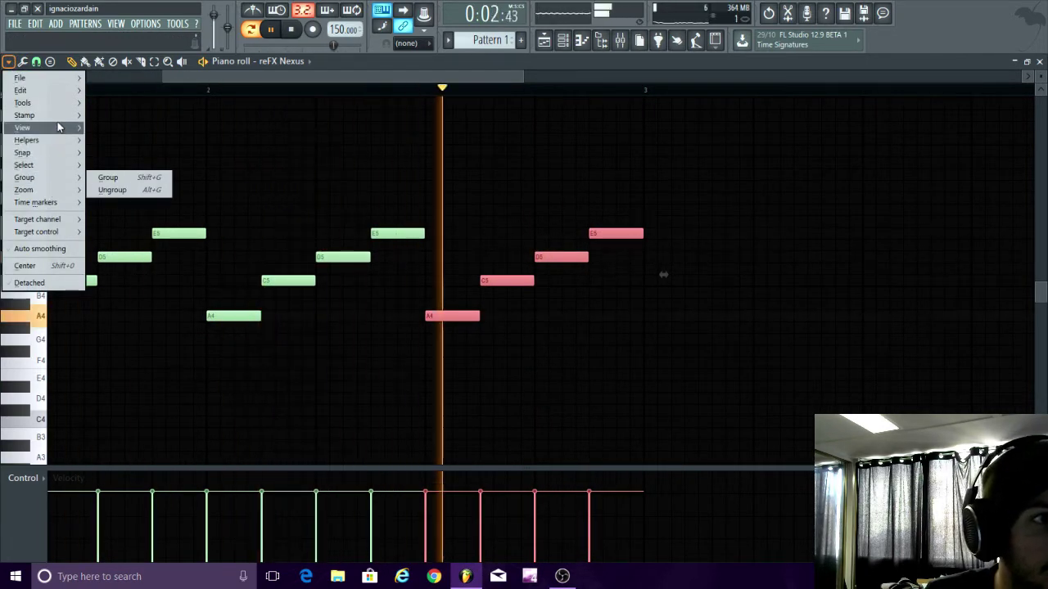
{"action": "mouse_move", "coordinate": [57, 120]}
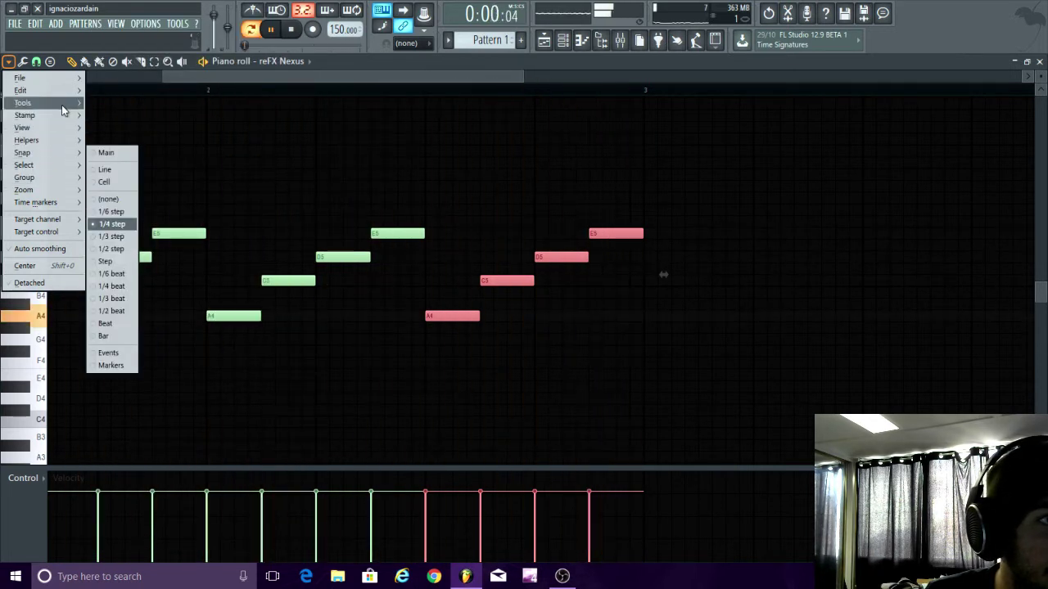
{"action": "left_click", "coordinate": [104, 300]}
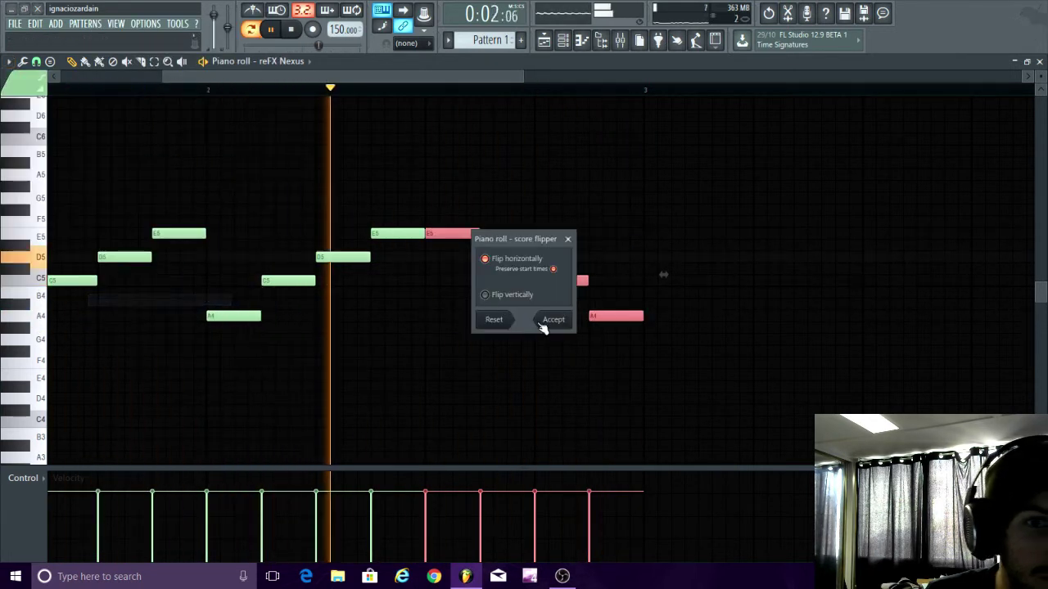
{"action": "left_click", "coordinate": [555, 322]}
{"action": "scroll", "coordinate": [570, 354], "scroll_direction": "down", "scroll_amount": 3}
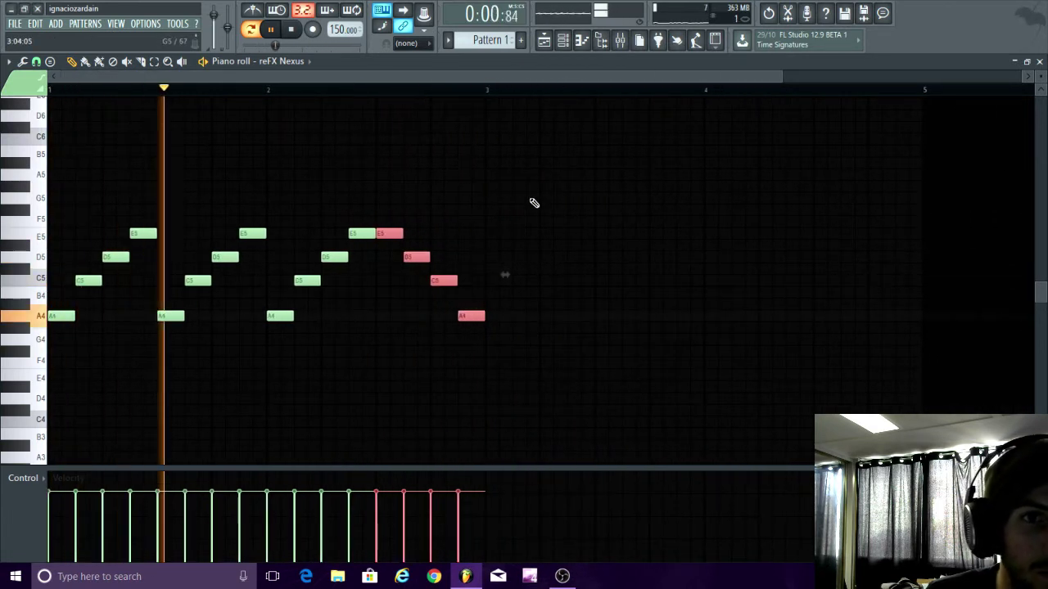
- Stop playback, duplicate the whole two-bar pattern and move the copy one octave up over bars 1 and 2, starting on A5
{"action": "left_click", "coordinate": [531, 200], "text": "ctrl"}
{"action": "key", "text": "space"}
{"action": "key", "text": "ctrl+a"}
{"action": "key", "text": "ctrl+b"}
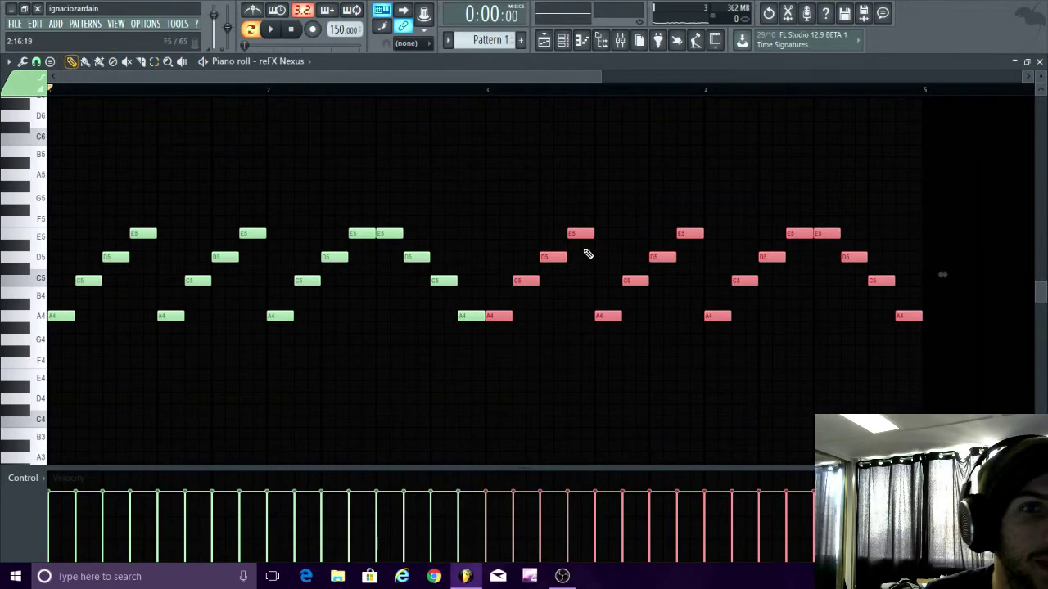
{"action": "scroll", "coordinate": [422, 323], "scroll_direction": "down", "scroll_amount": 1, "text": "ctrl"}
{"action": "left_click_drag", "start_coordinate": [407, 317], "coordinate": [59, 195]}
- Duplicate the upper two-bar layer, move the copy two octaves down over bars 1 and 2, starting on A3, and play the pattern
{"action": "key", "text": "ctrl+b"}
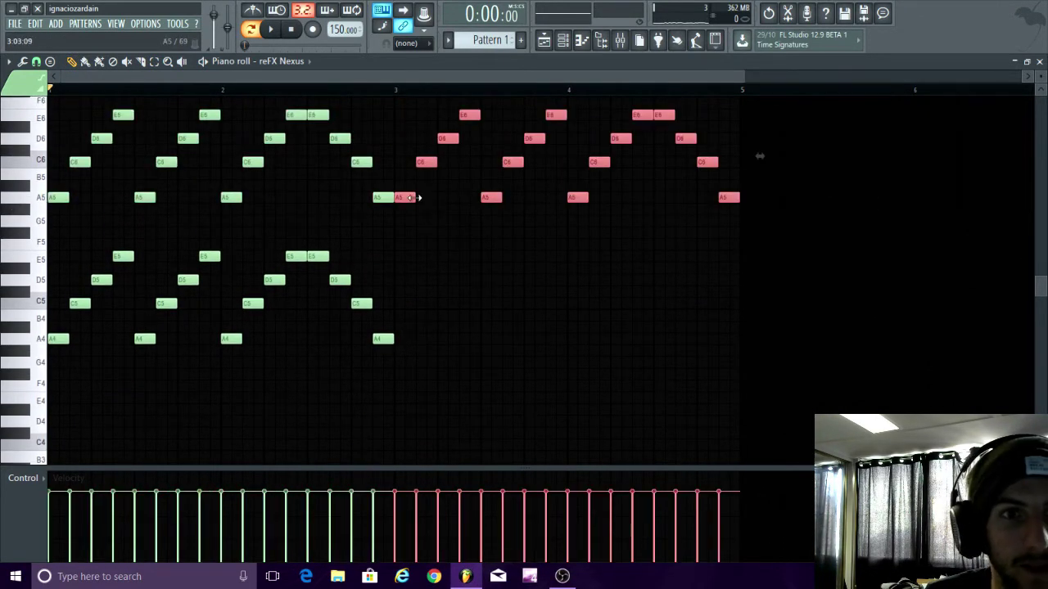
{"action": "left_click_drag", "start_coordinate": [404, 197], "coordinate": [7, 266]}
{"action": "key", "text": "space"}
{"action": "scroll", "coordinate": [462, 303], "scroll_direction": "up", "scroll_amount": 4}
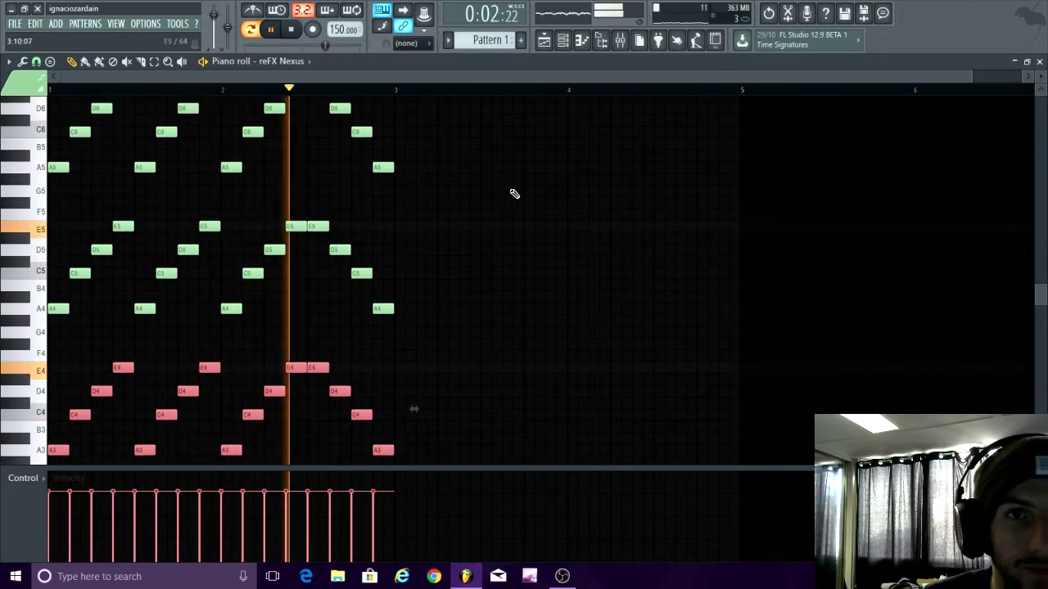
- Reopen reFX Nexus and tweak the amp modifier's attack (-127), sustain (-20) and release while listening to the pattern
{"action": "key", "text": "F6"}
{"action": "left_click", "coordinate": [458, 234]}
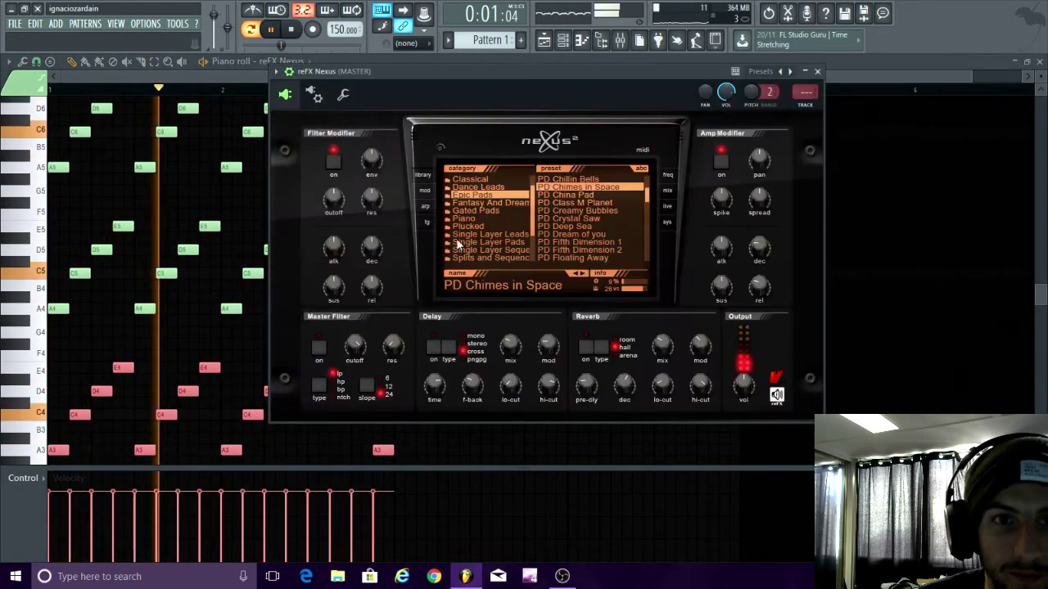
{"action": "left_click", "coordinate": [275, 30]}
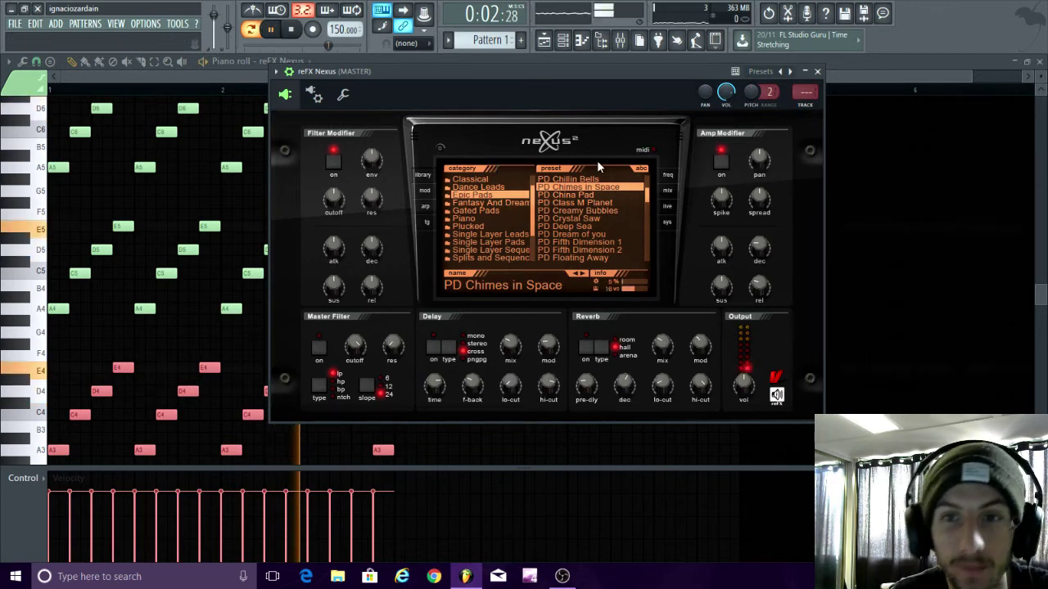
{"action": "left_click_drag", "start_coordinate": [759, 285], "coordinate": [761, 294]}
{"action": "scroll", "coordinate": [721, 250], "scroll_direction": "down", "scroll_amount": 5}
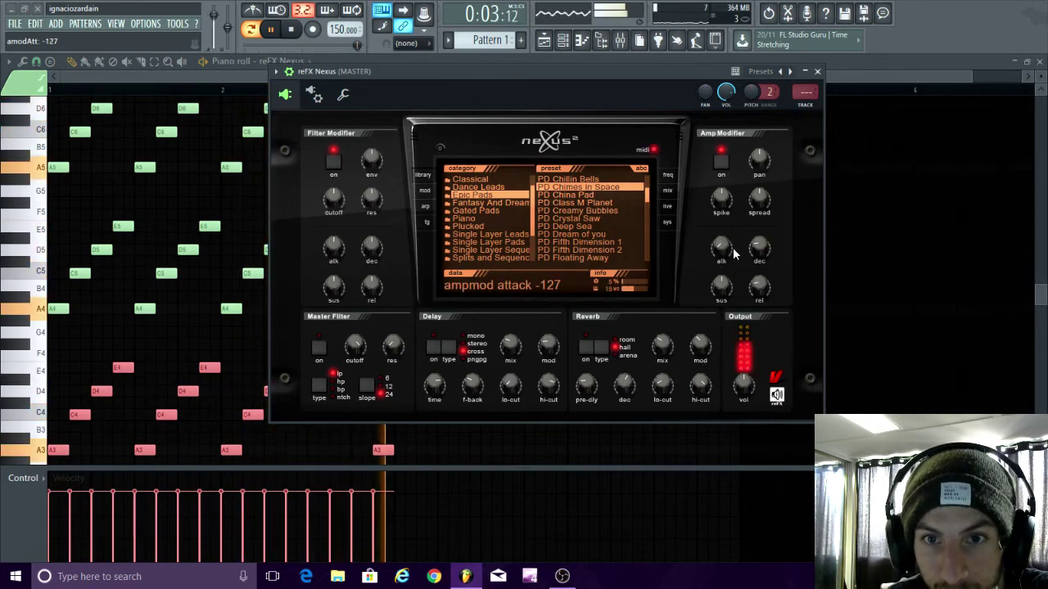
{"action": "left_click_drag", "start_coordinate": [724, 254], "coordinate": [726, 224]}
{"action": "scroll", "coordinate": [723, 288], "scroll_direction": "down", "scroll_amount": 2}
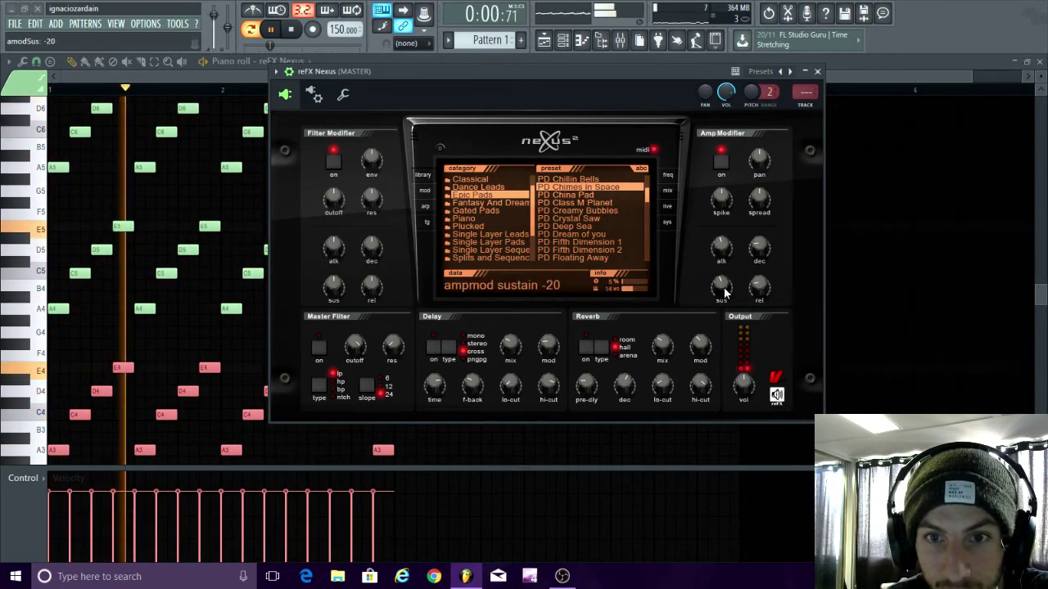
{"action": "left_click_drag", "start_coordinate": [760, 288], "coordinate": [763, 259]}
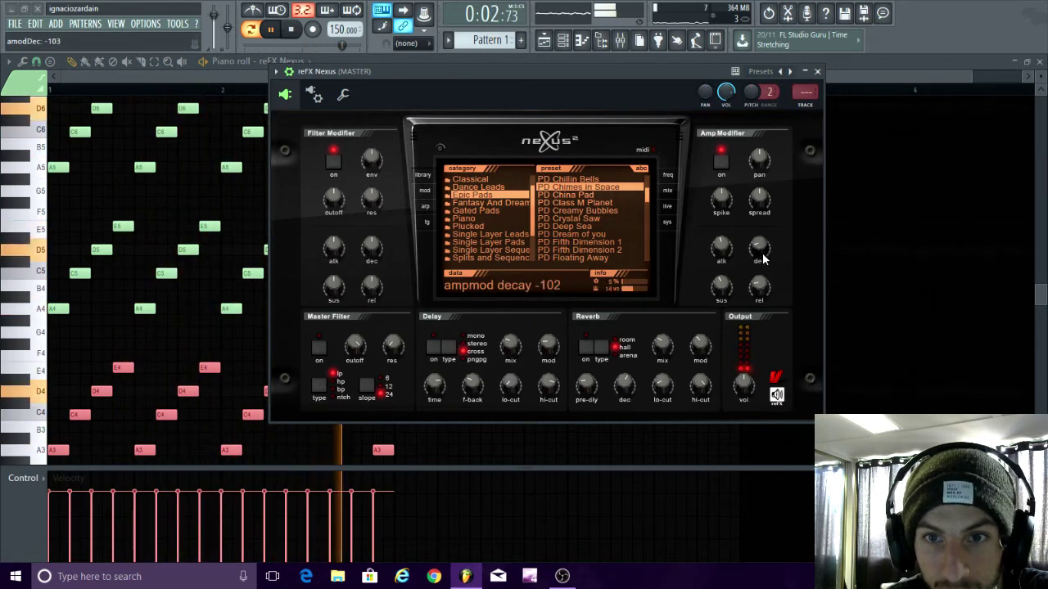
{"action": "left_click", "coordinate": [271, 31]}
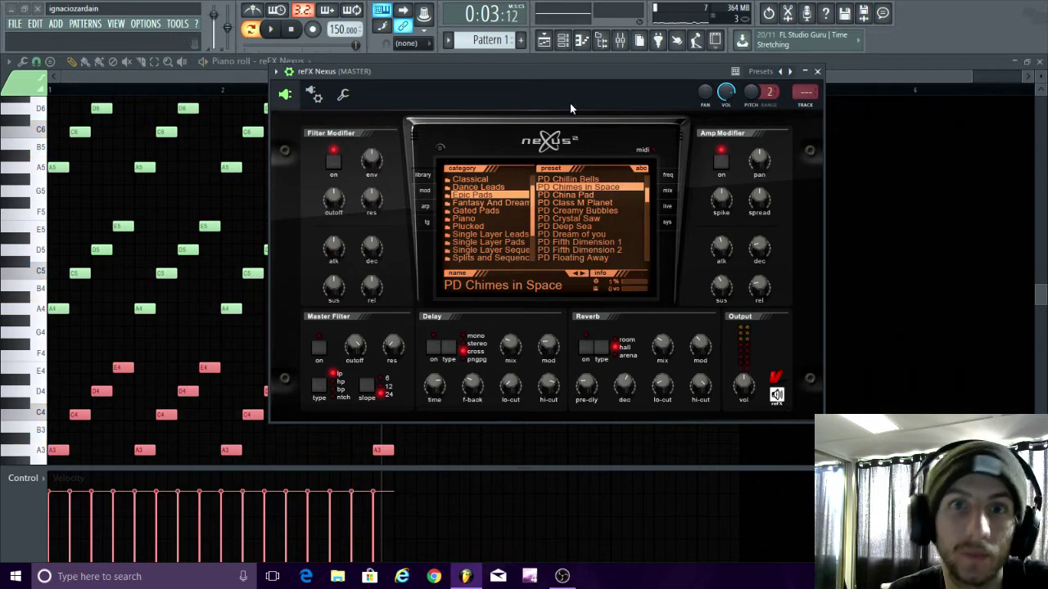
- Route the reFX Nexus channel to mixer insert 6 and lower that track's fader to -1.0 dB during playback
{"action": "left_click", "coordinate": [573, 39]}
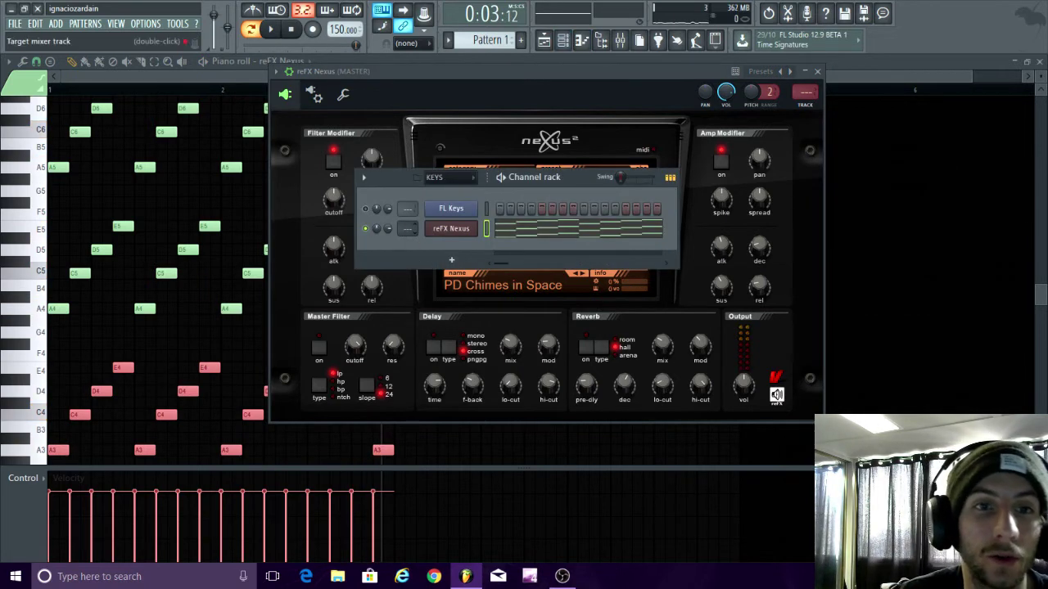
{"action": "left_click_drag", "start_coordinate": [408, 229], "coordinate": [408, 205]}
{"action": "left_click", "coordinate": [627, 43]}
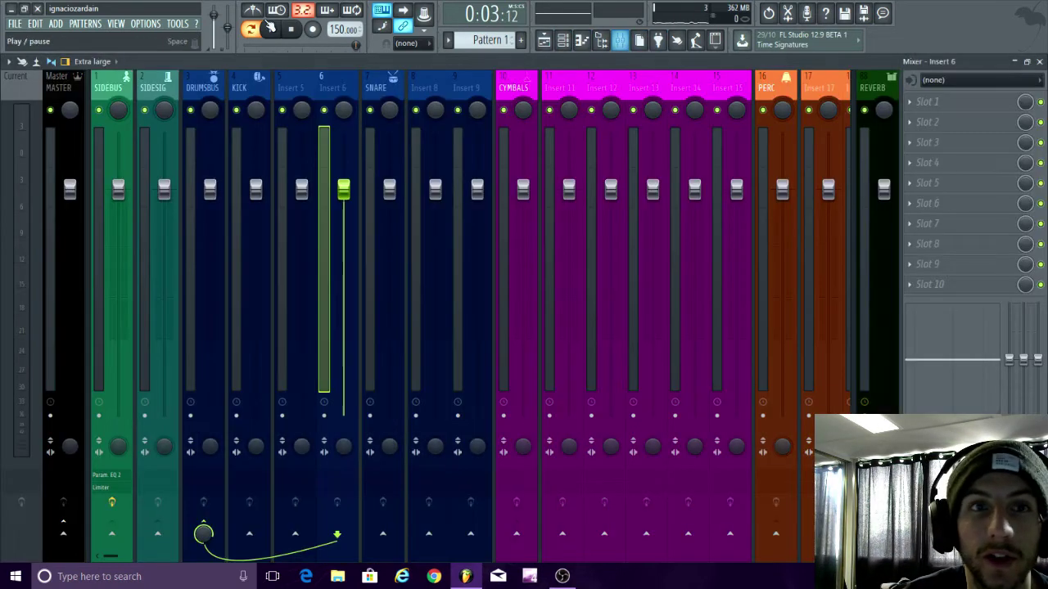
{"action": "left_click", "coordinate": [272, 36]}
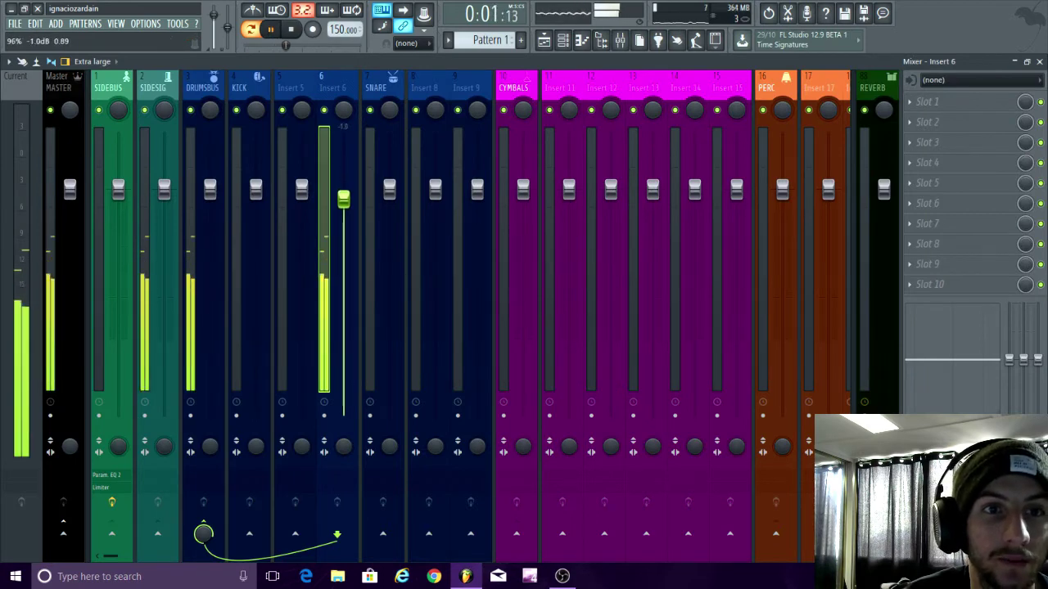
- Add Fruity Reeverb 2 and Fruity delay 2 to effect slots 1 and 2 of mixer insert 6, and close the mixer
{"action": "left_click", "coordinate": [927, 98]}
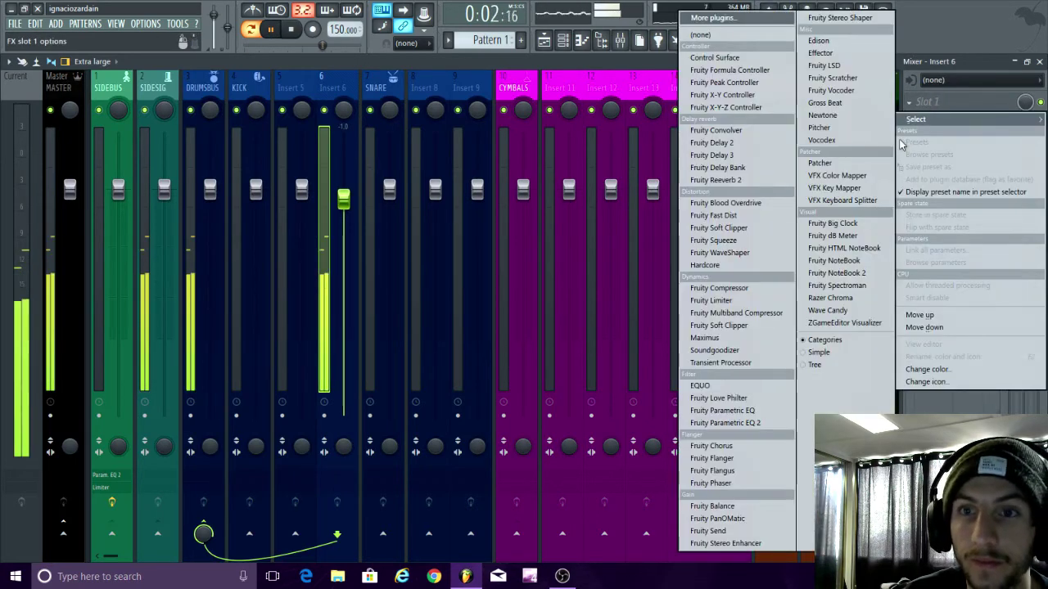
{"action": "left_click", "coordinate": [745, 182]}
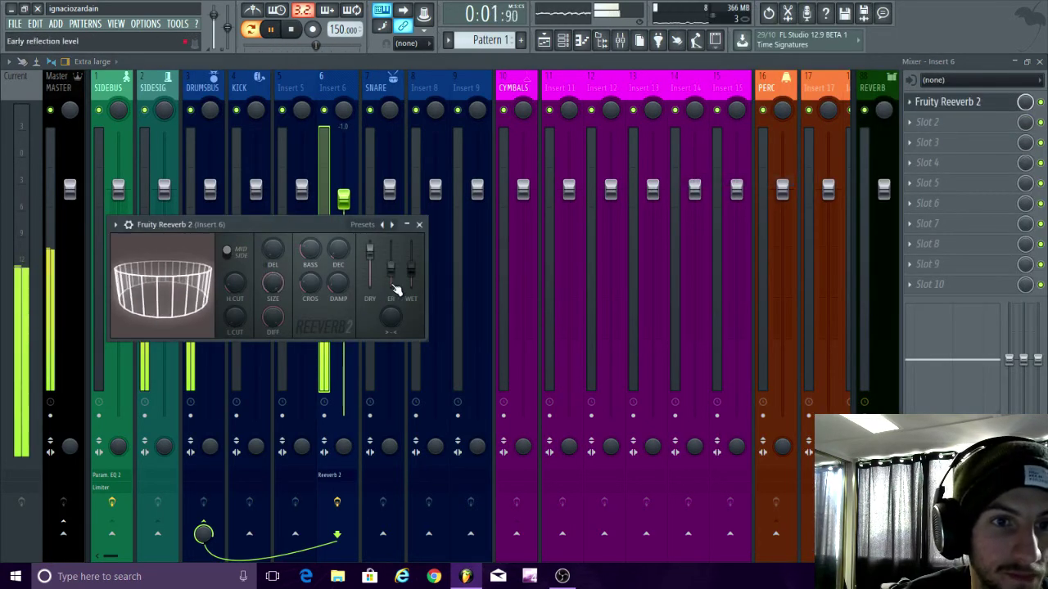
{"action": "left_click", "coordinate": [927, 122]}
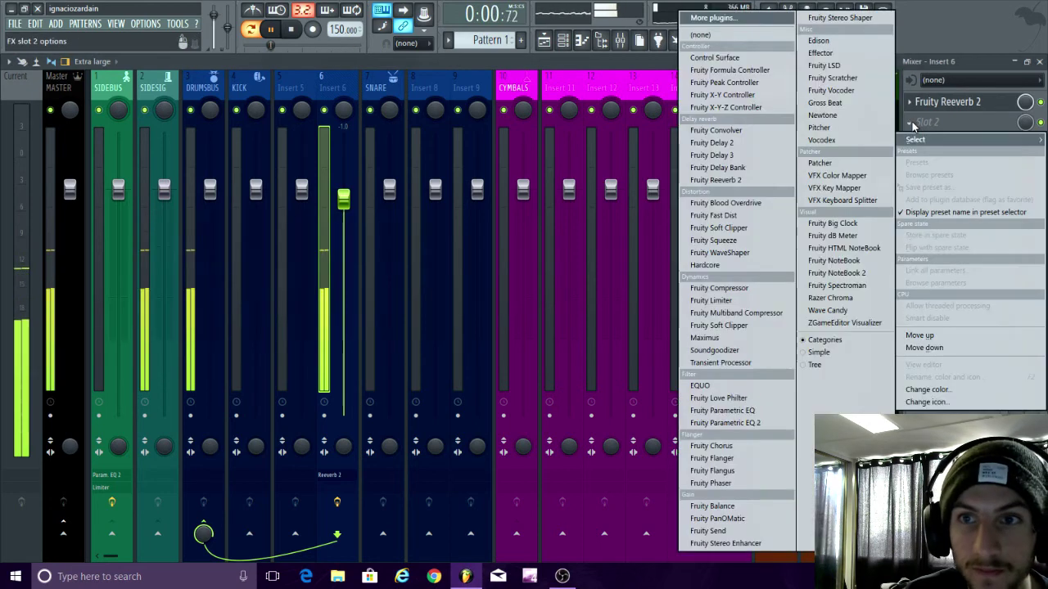
{"action": "left_click", "coordinate": [760, 141]}
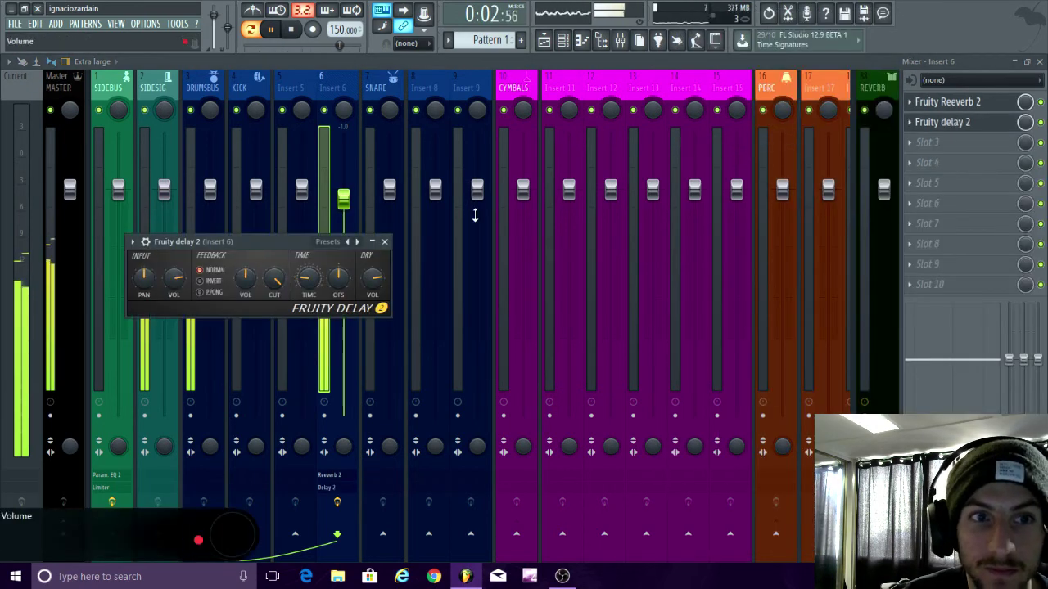
{"action": "left_click_drag", "start_coordinate": [274, 246], "coordinate": [407, 226]}
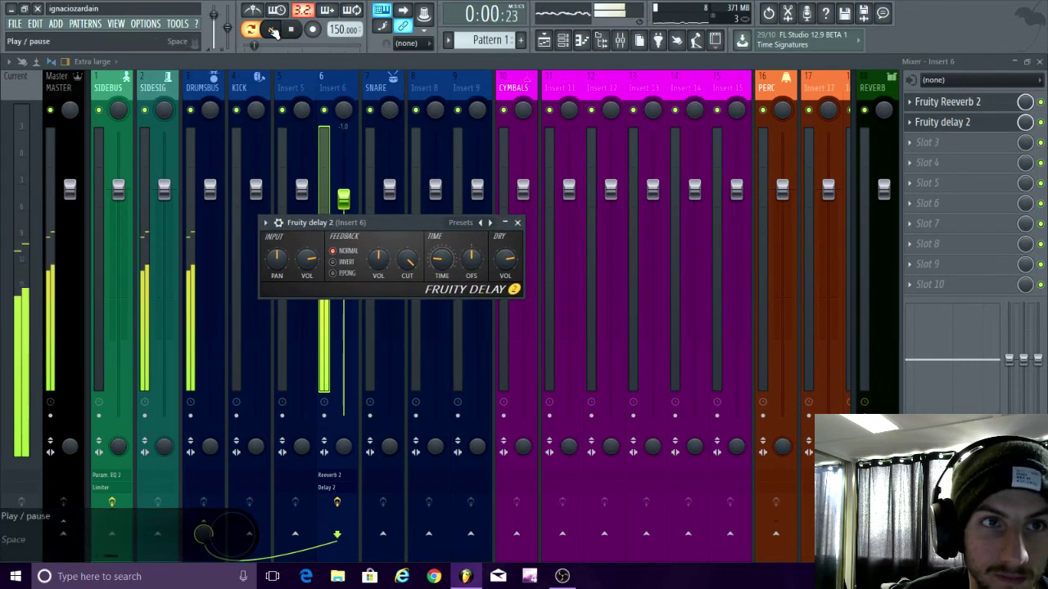
{"action": "left_click", "coordinate": [947, 101]}
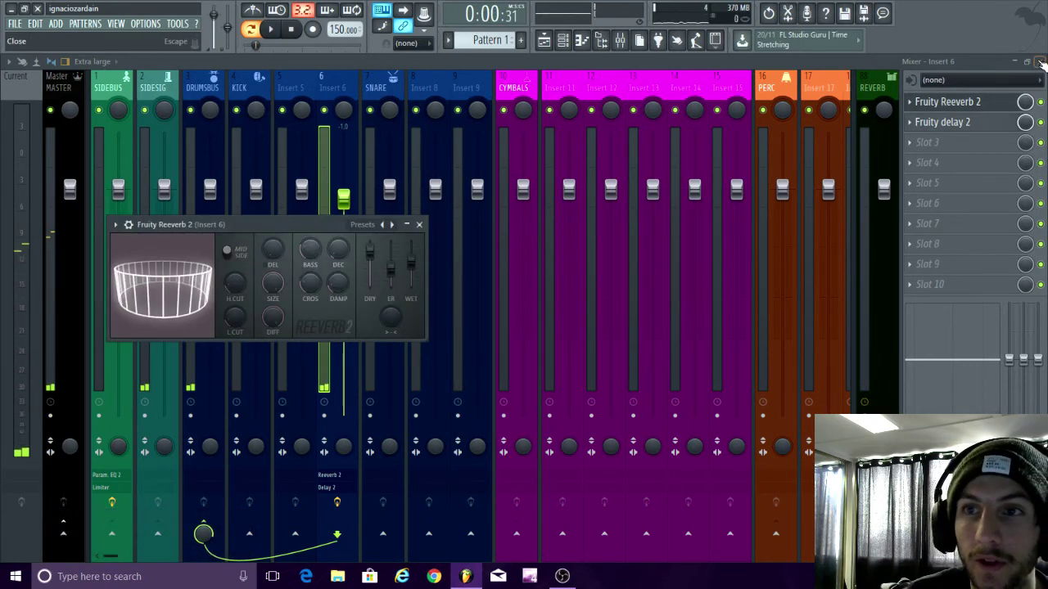
{"action": "left_click", "coordinate": [1040, 62]}
{"action": "left_click", "coordinate": [419, 225]}
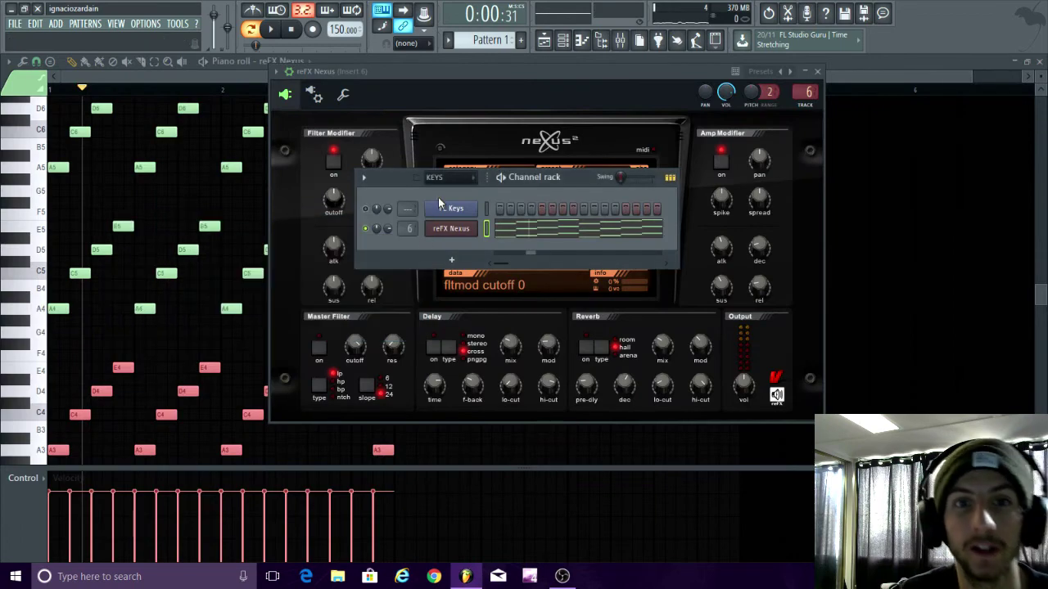
{"action": "left_click", "coordinate": [563, 576]}
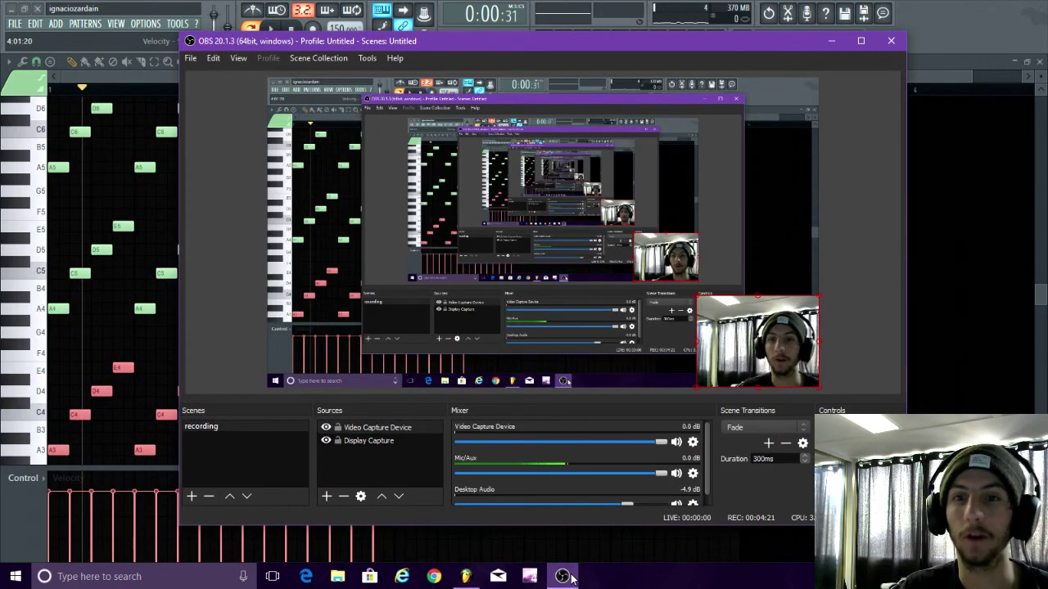